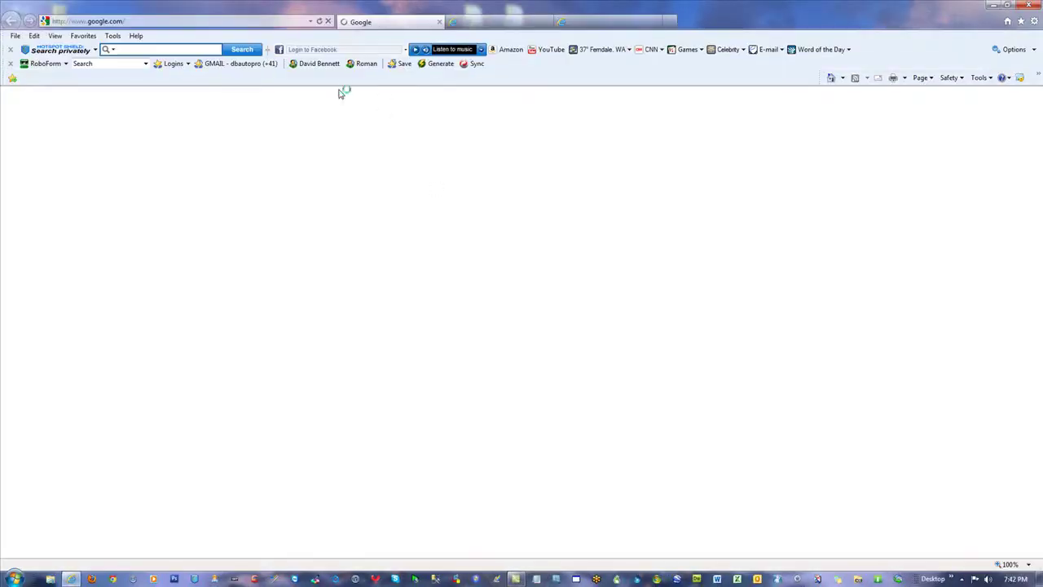
- Log in to HostMonster via the saved RoboForm passcard, loading the Account Manager Login page
{"action": "left_click", "coordinate": [172, 64]}
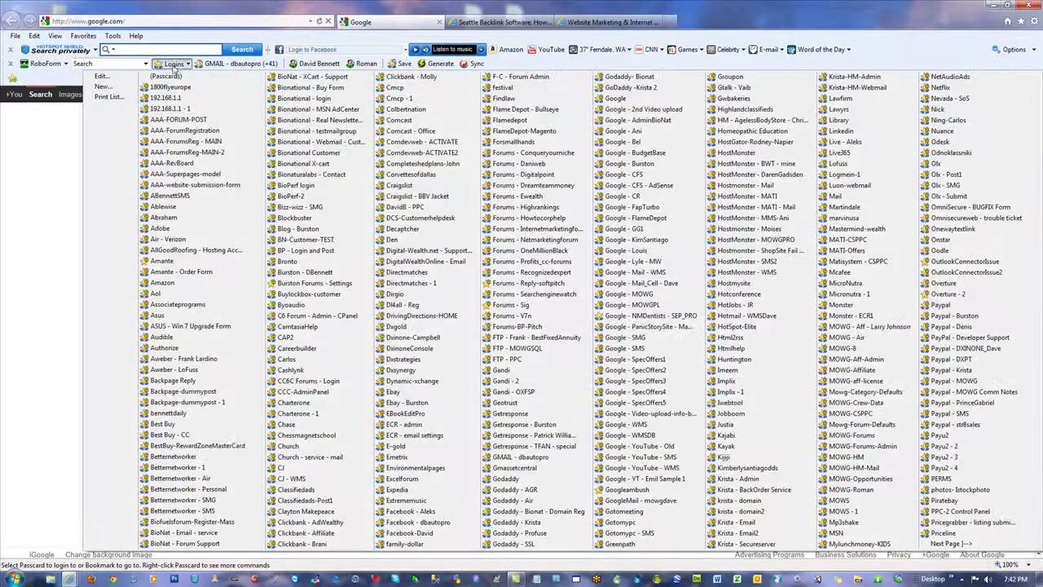
{"action": "right_click", "coordinate": [687, 216]}
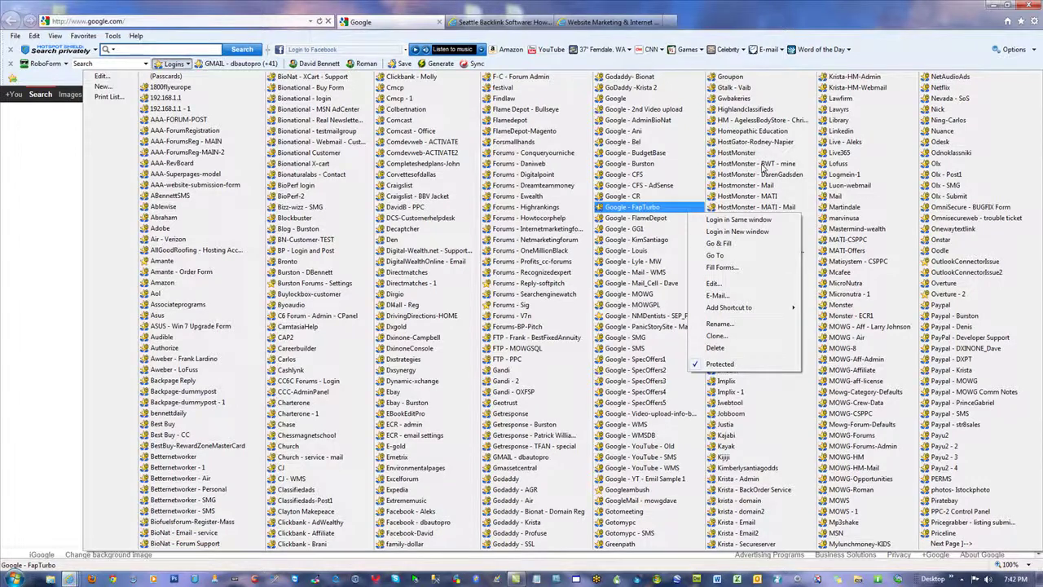
{"action": "left_click", "coordinate": [758, 164]}
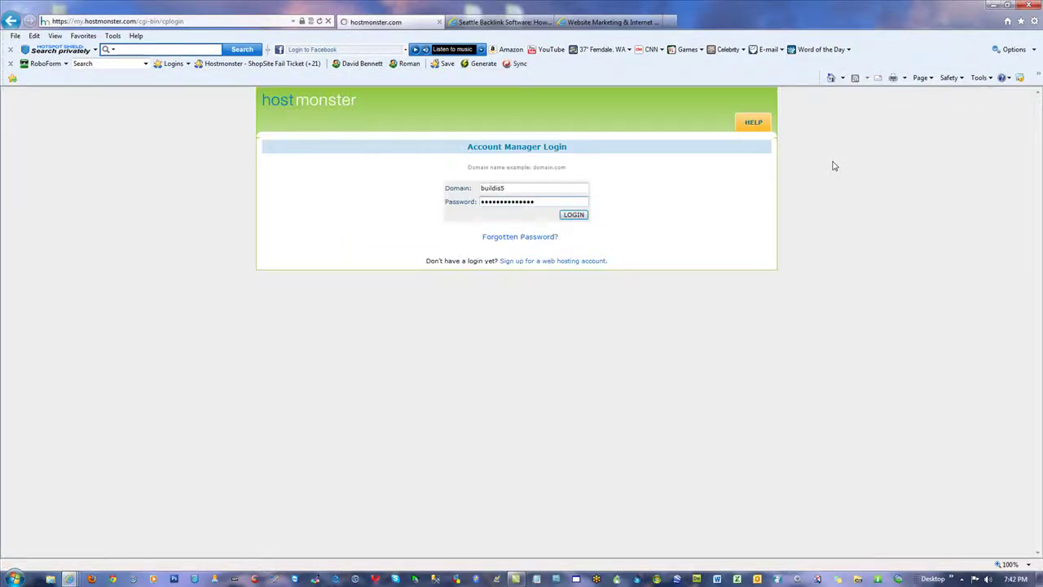
- Log in and go to the HostMonster Domain Manager
{"action": "right_click", "coordinate": [404, 24]}
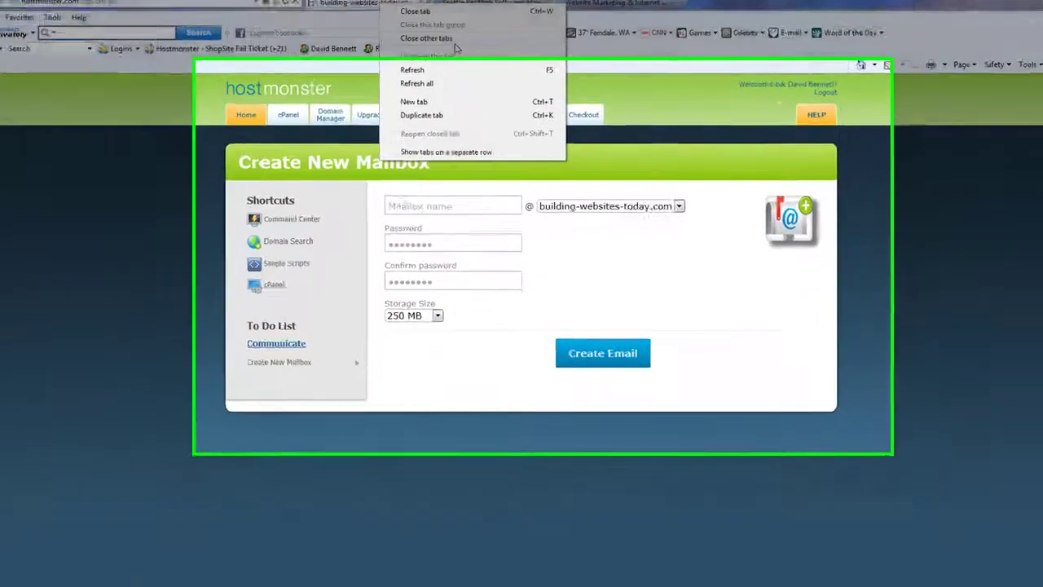
{"action": "left_click", "coordinate": [717, 308]}
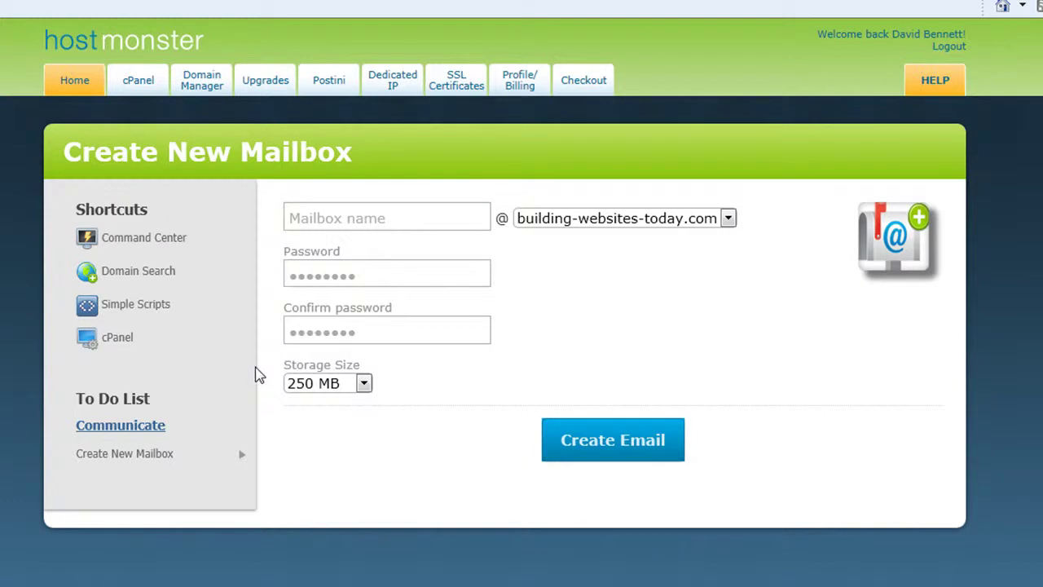
{"action": "left_click", "coordinate": [201, 87]}
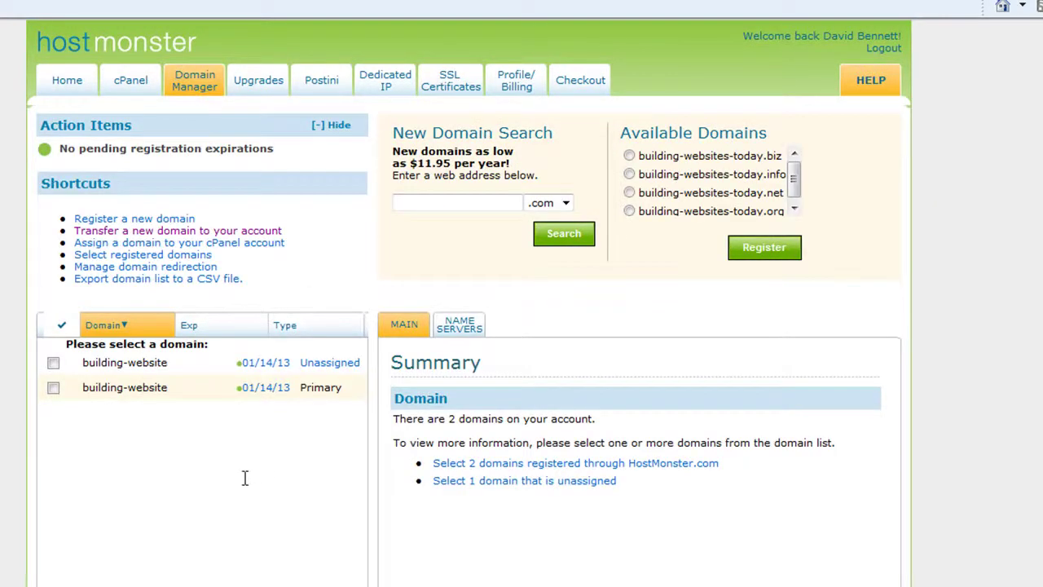
- View the unassigned building-websites-now.com details and select its name for copying
{"action": "left_click", "coordinate": [118, 388]}
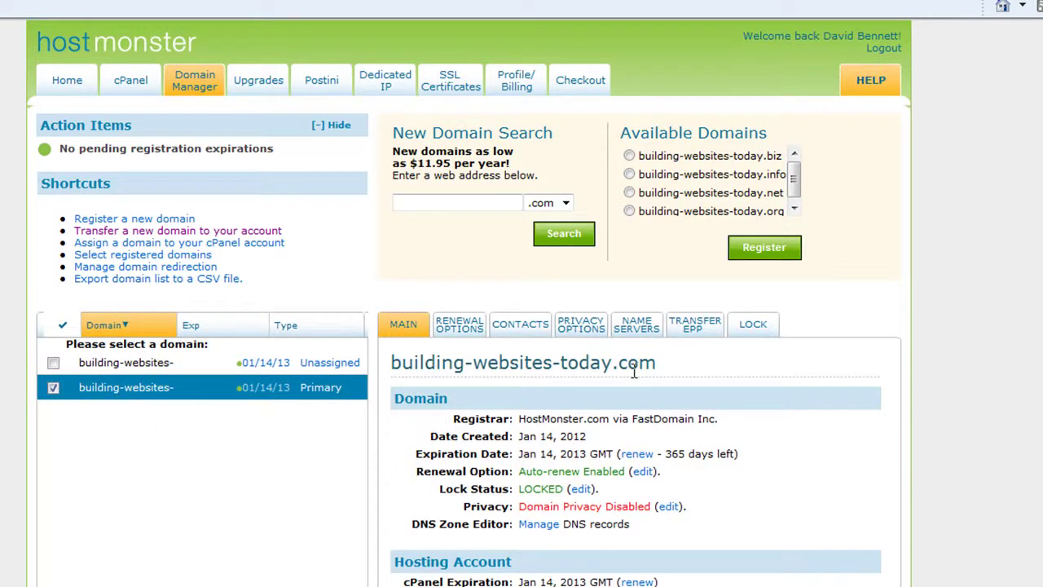
{"action": "left_click", "coordinate": [112, 367]}
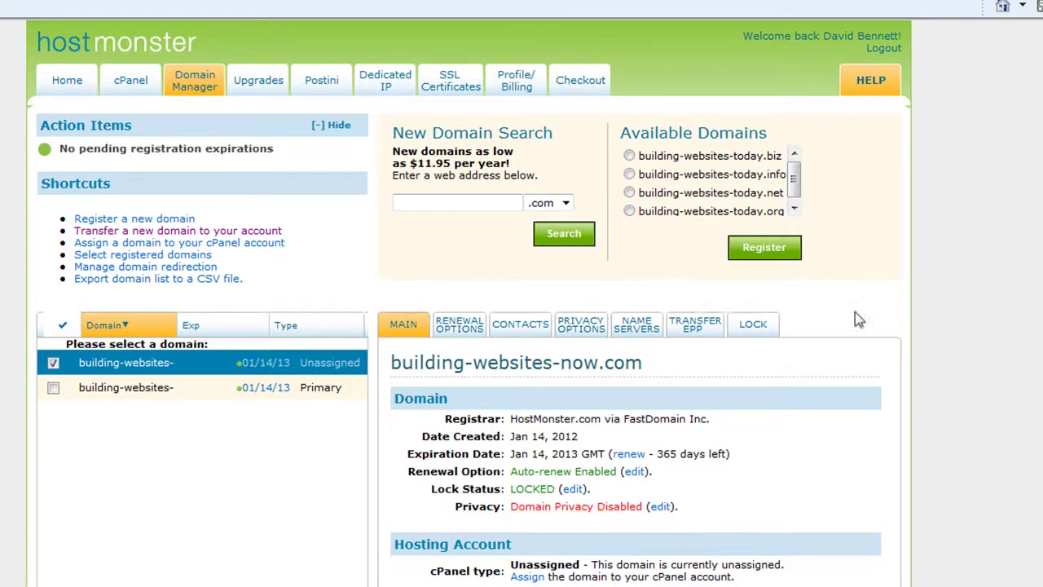
{"action": "left_click_drag", "start_coordinate": [652, 366], "coordinate": [418, 376]}
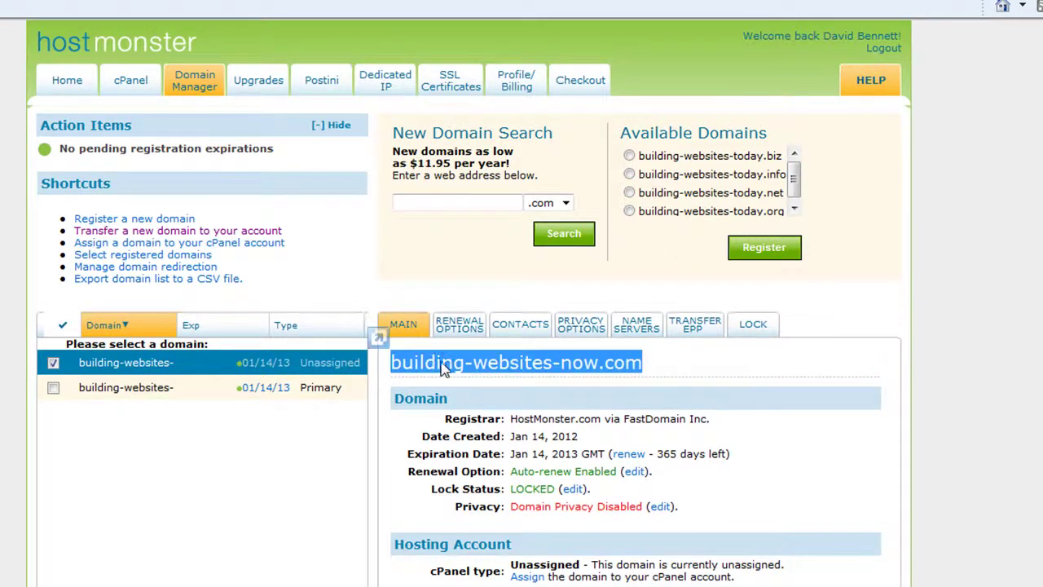
{"action": "right_click", "coordinate": [441, 363]}
- Copy building-websites-now.com and visit it in a new browser tab
{"action": "left_click", "coordinate": [489, 359]}
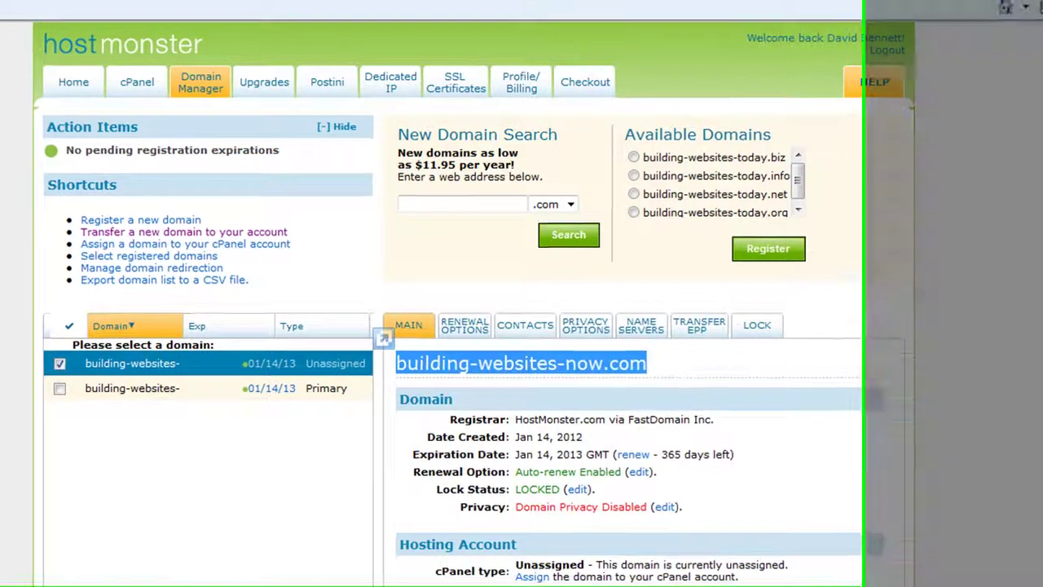
{"action": "key", "text": "ctrl+t"}
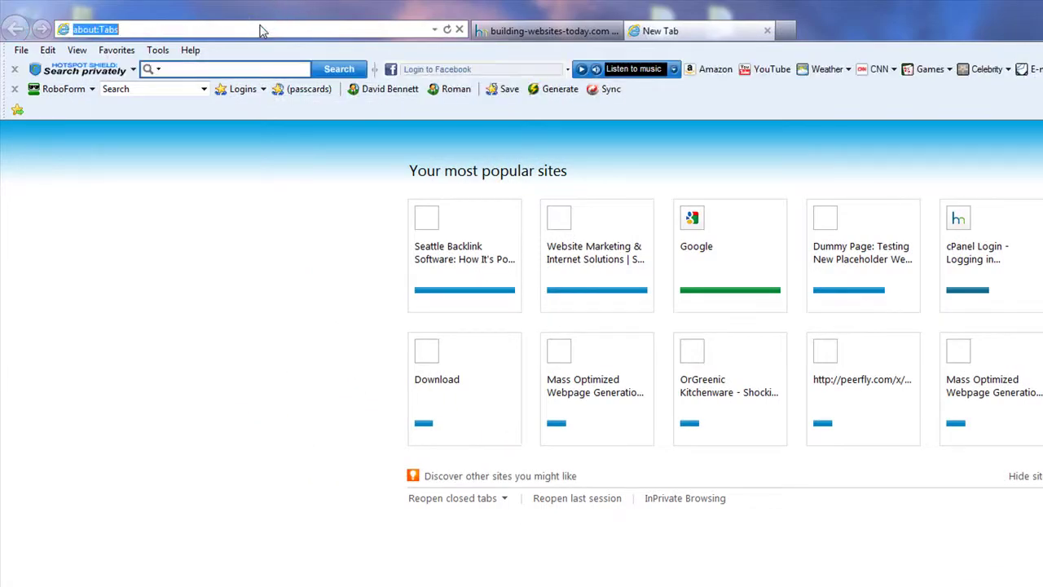
{"action": "right_click", "coordinate": [261, 30]}
{"action": "left_click", "coordinate": [297, 96]}
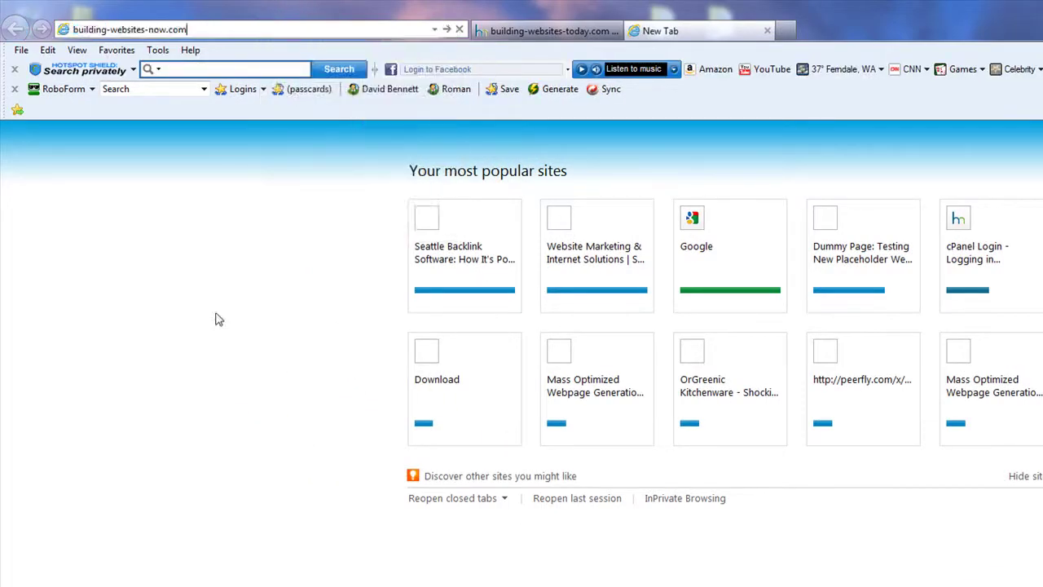
{"action": "key", "text": "Return"}
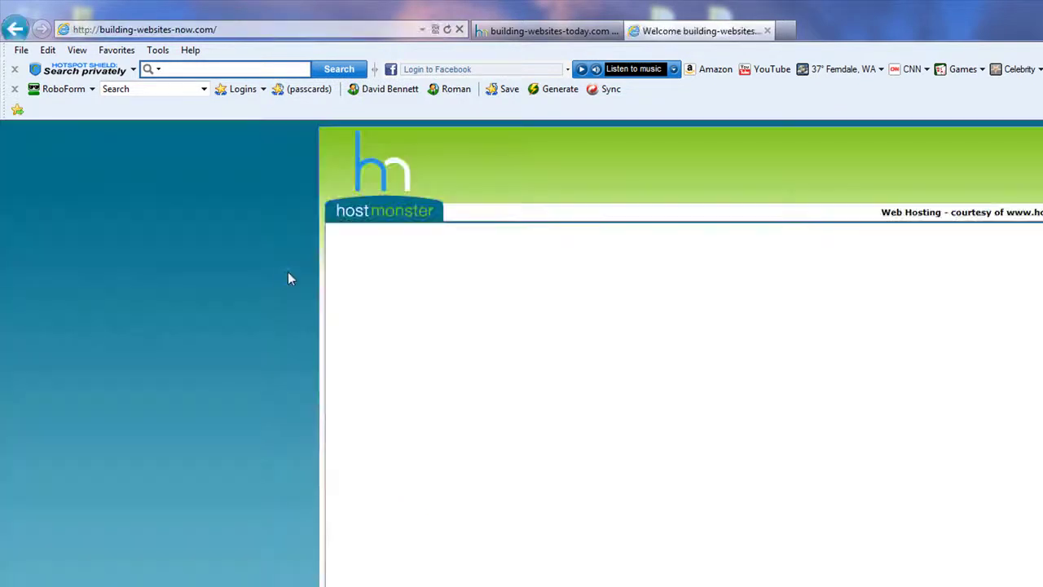
- Edit the address to building-websites-today.com to see its test page, then return to the Domain Manager
{"action": "left_click", "coordinate": [195, 30]}
{"action": "left_click", "coordinate": [193, 30]}
{"action": "key", "text": "BackSpace"}
{"action": "key", "text": "BackSpace"}
{"action": "key", "text": "BackSpace"}
{"action": "type", "text": "today"}
{"action": "key", "text": "Return"}
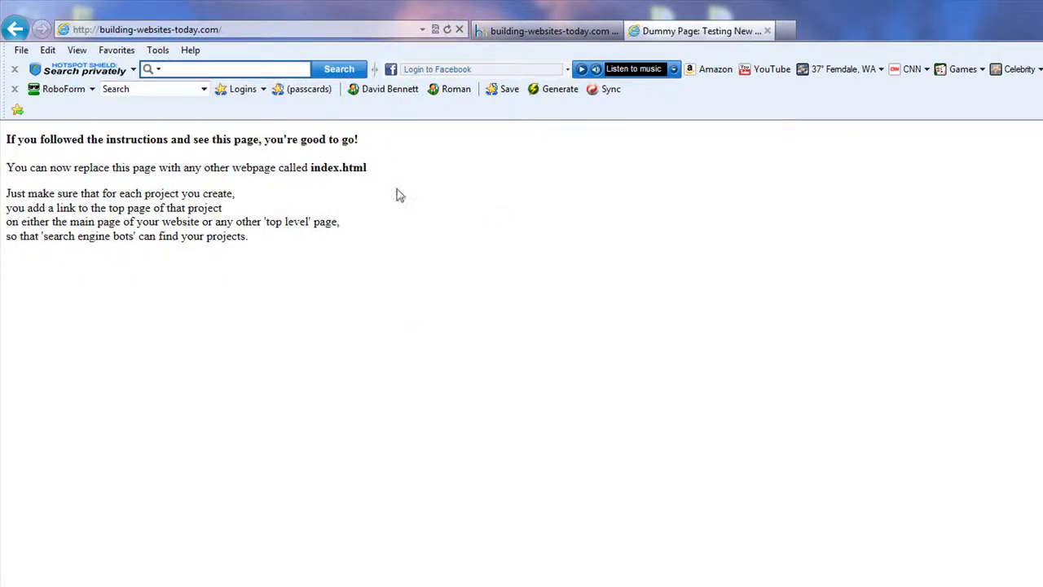
{"action": "left_click", "coordinate": [538, 33]}
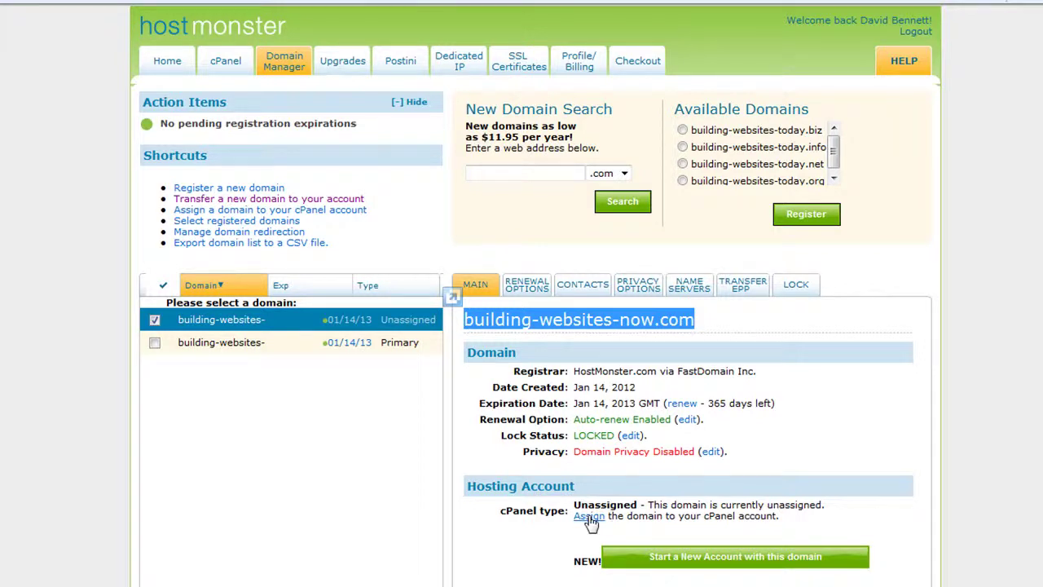
- Start assigning building-websites-now.com as an Addon Domain and scroll down to Step 4
{"action": "left_click", "coordinate": [588, 517]}
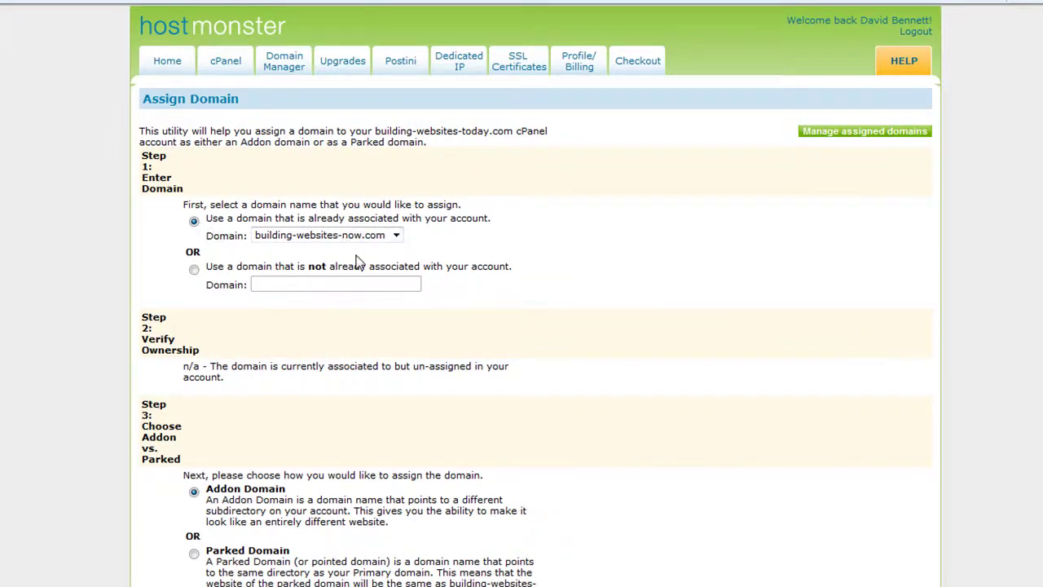
{"action": "left_click", "coordinate": [395, 237]}
{"action": "left_click", "coordinate": [395, 244]}
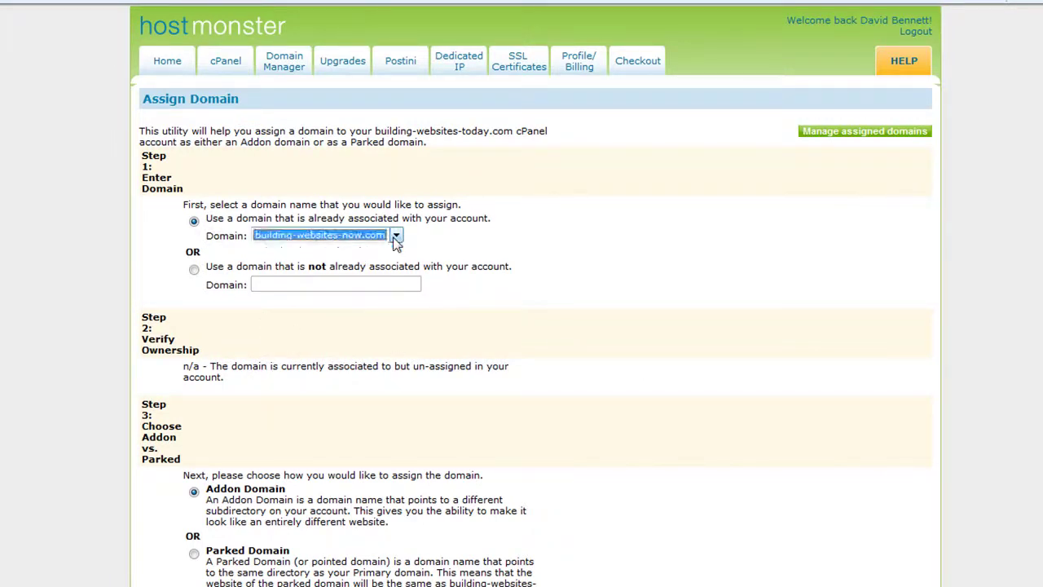
{"action": "left_click", "coordinate": [729, 226]}
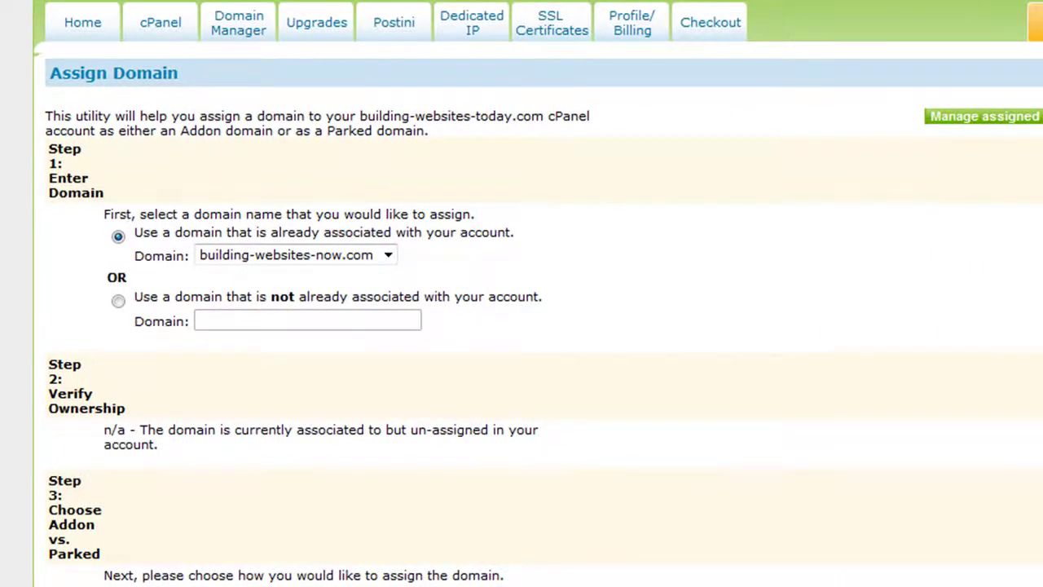
{"action": "scroll", "coordinate": [522, 326], "scroll_direction": "down", "scroll_amount": 4}
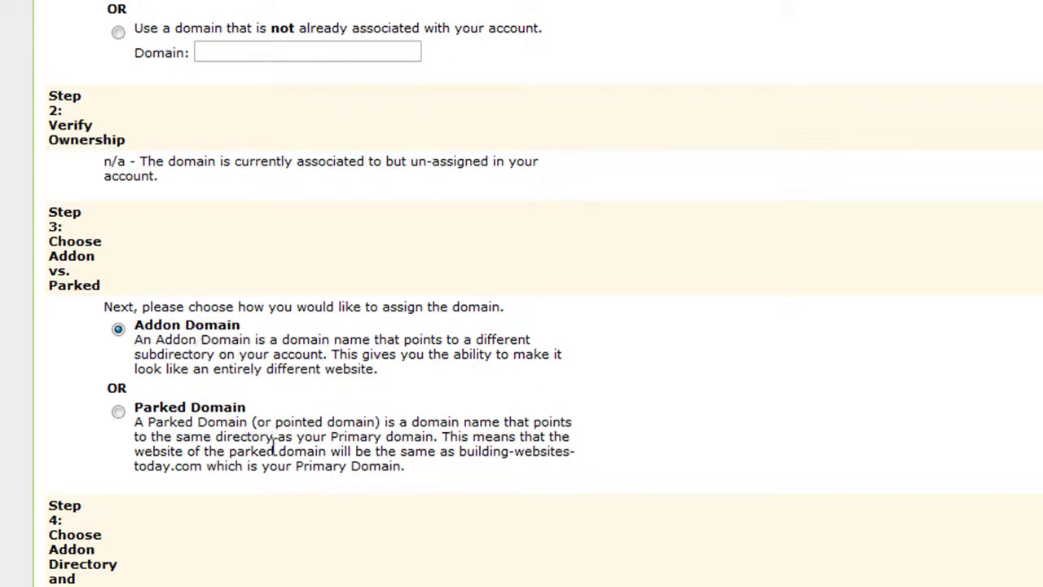
{"action": "scroll", "coordinate": [274, 444], "scroll_direction": "down", "scroll_amount": 4}
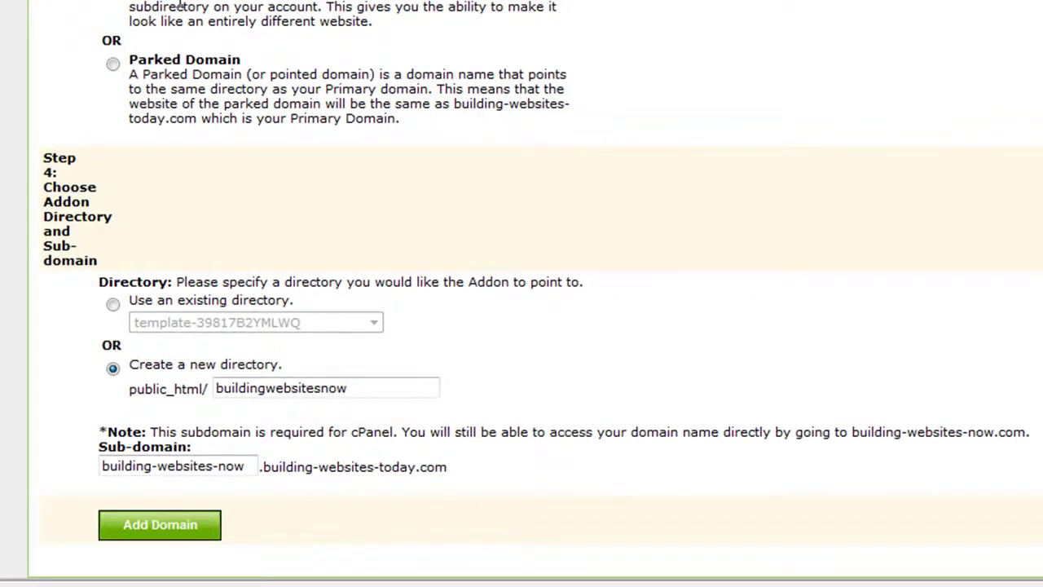
- Confirm buildingwebsitesnow as the new directory name for the addon domain
{"action": "left_click", "coordinate": [312, 393]}
{"action": "left_click", "coordinate": [369, 394]}
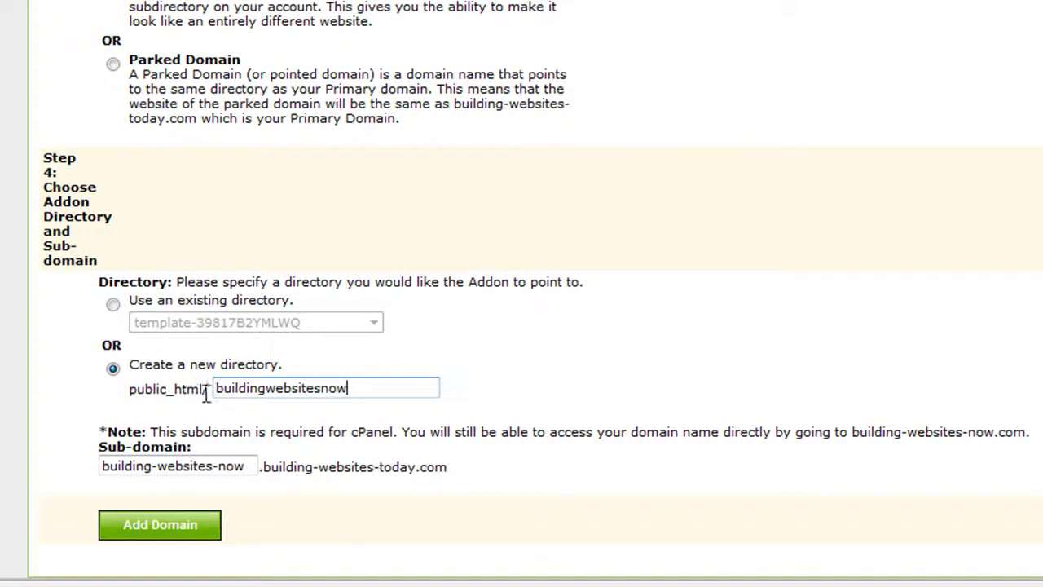
{"action": "left_click_drag", "start_coordinate": [358, 389], "coordinate": [210, 388]}
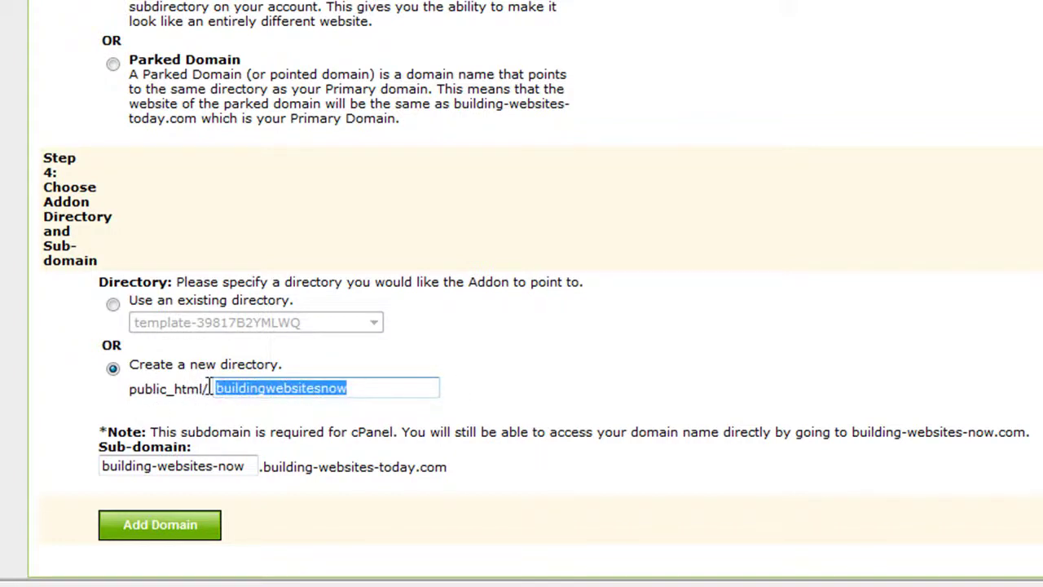
{"action": "left_click", "coordinate": [375, 388]}
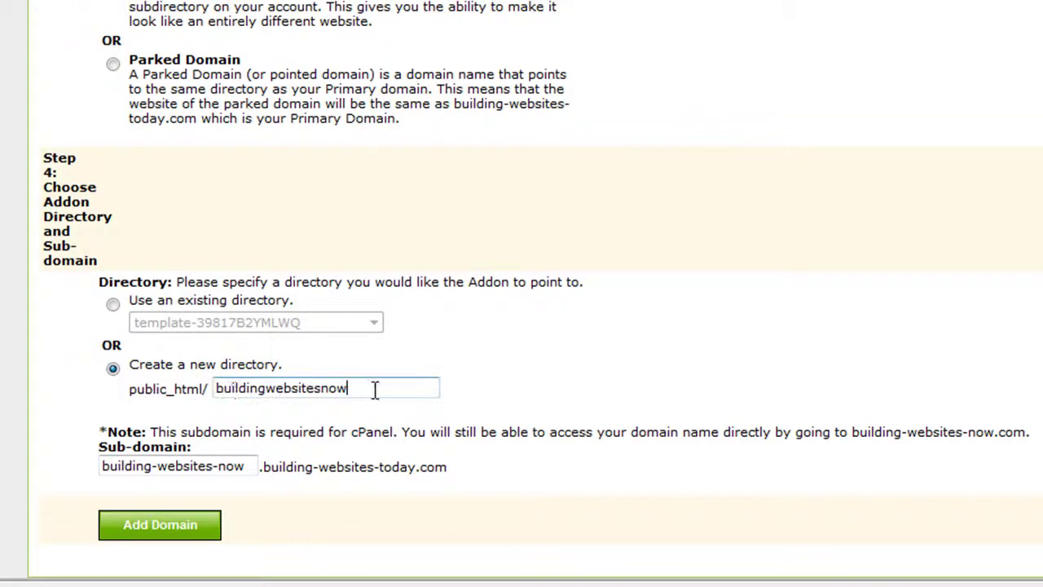
{"action": "scroll", "coordinate": [700, 309], "scroll_direction": "up", "scroll_amount": 3}
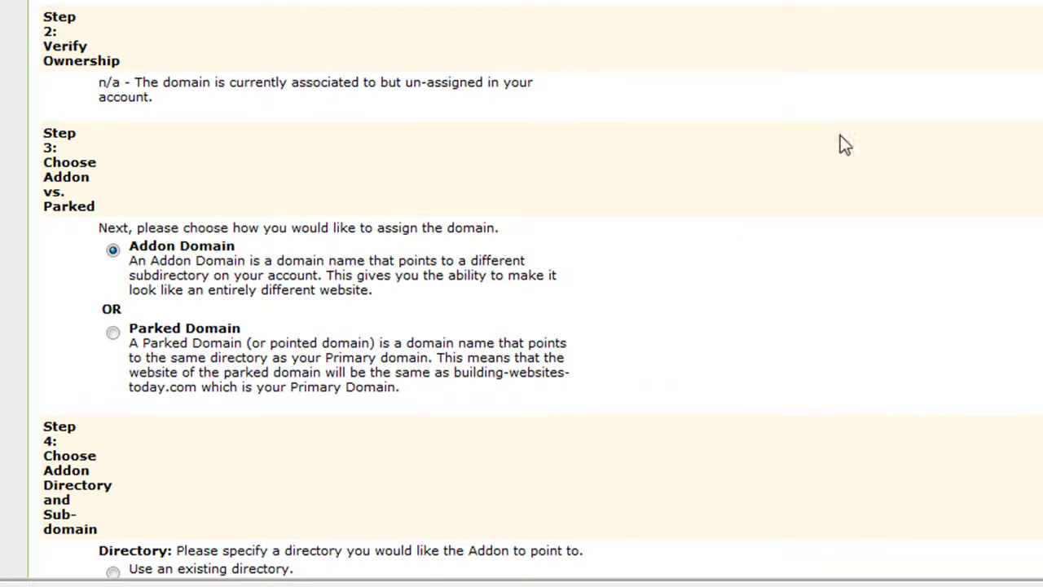
{"action": "scroll", "coordinate": [915, 317], "scroll_direction": "down", "scroll_amount": 3}
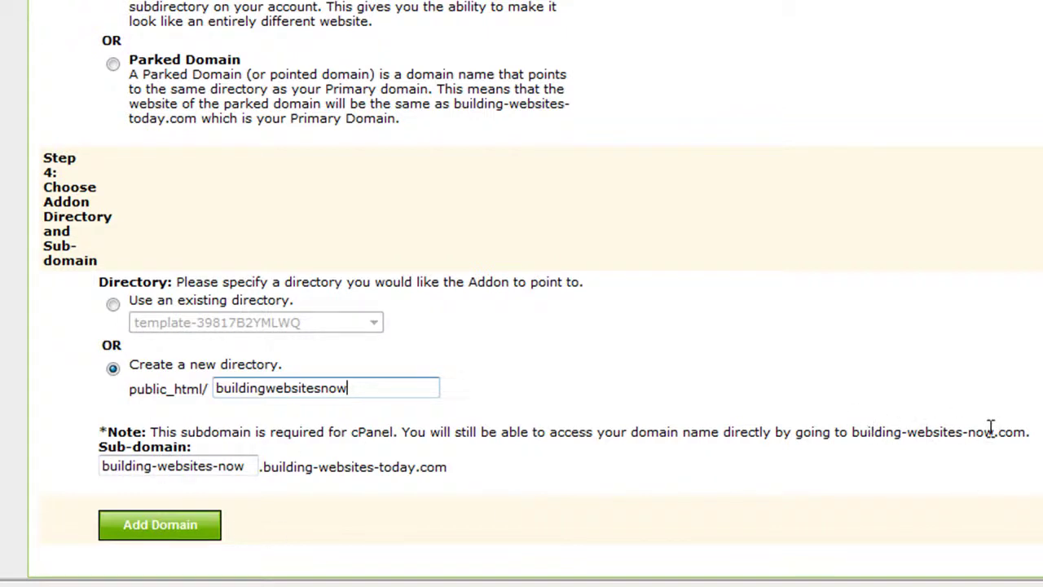
- Point out the domain in the note and the auto-filled sub-domain building-websites-now
{"action": "left_click_drag", "start_coordinate": [1025, 432], "coordinate": [852, 433]}
{"action": "left_click", "coordinate": [771, 501]}
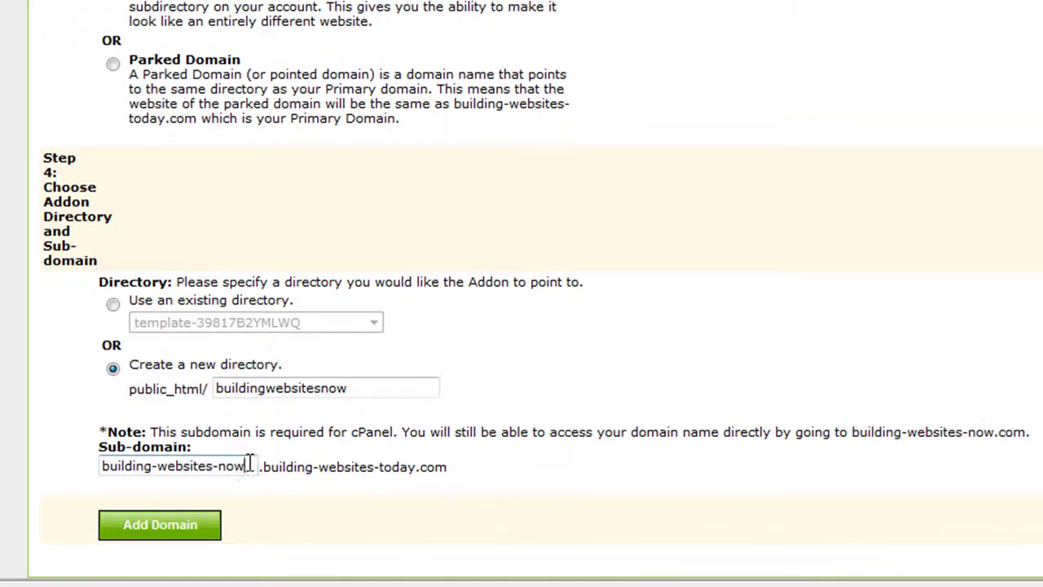
{"action": "left_click_drag", "start_coordinate": [249, 465], "coordinate": [66, 472]}
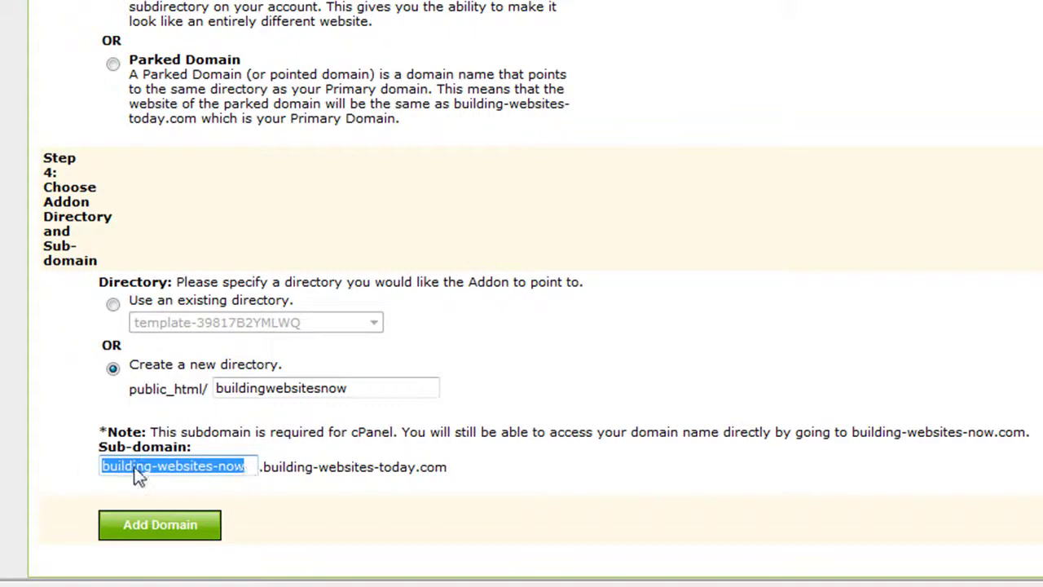
{"action": "left_click", "coordinate": [249, 466]}
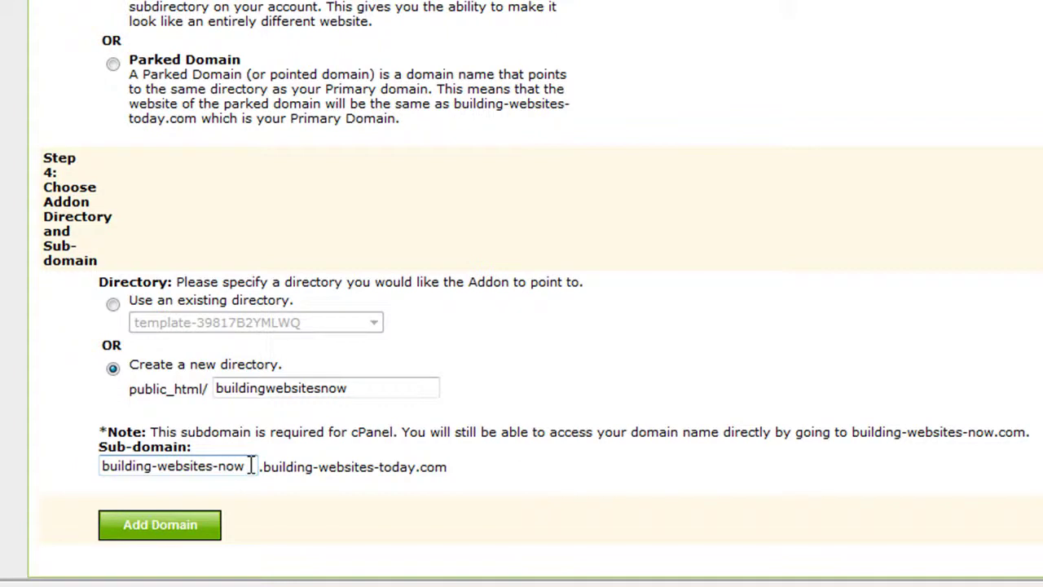
{"action": "left_click", "coordinate": [370, 389]}
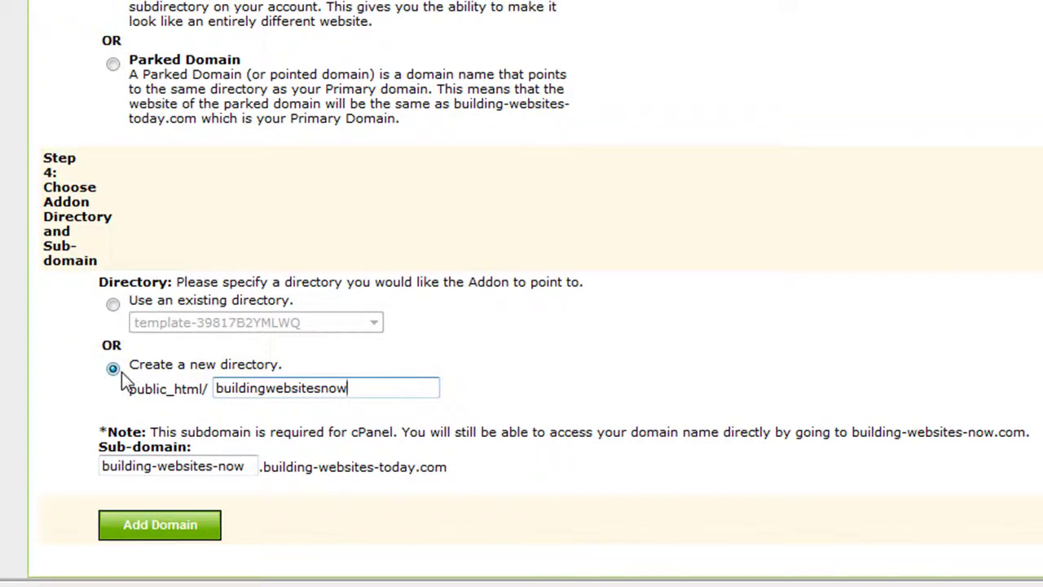
{"action": "left_click", "coordinate": [220, 466]}
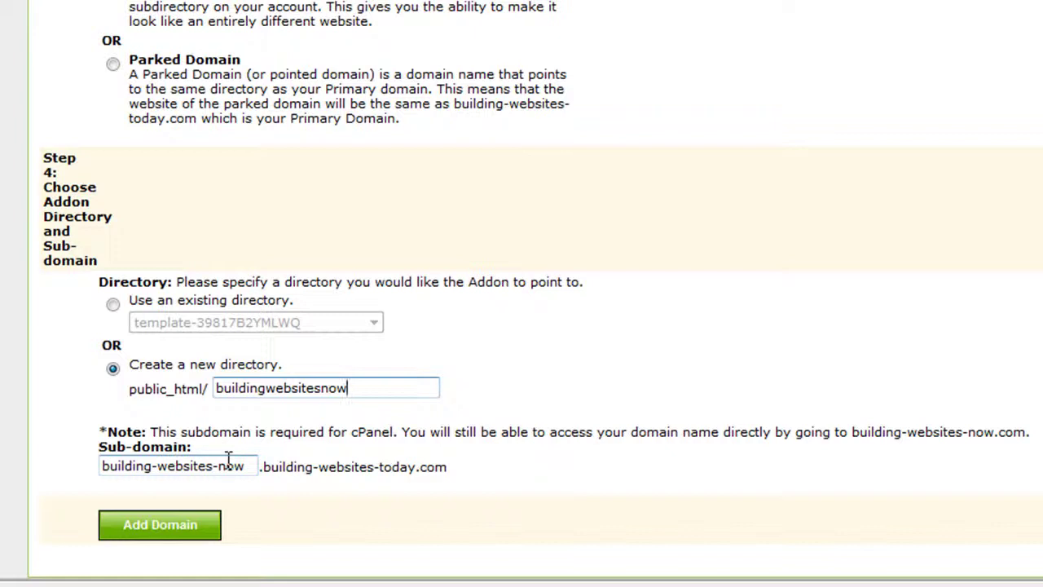
{"action": "double_click", "coordinate": [367, 389]}
{"action": "left_click", "coordinate": [374, 386]}
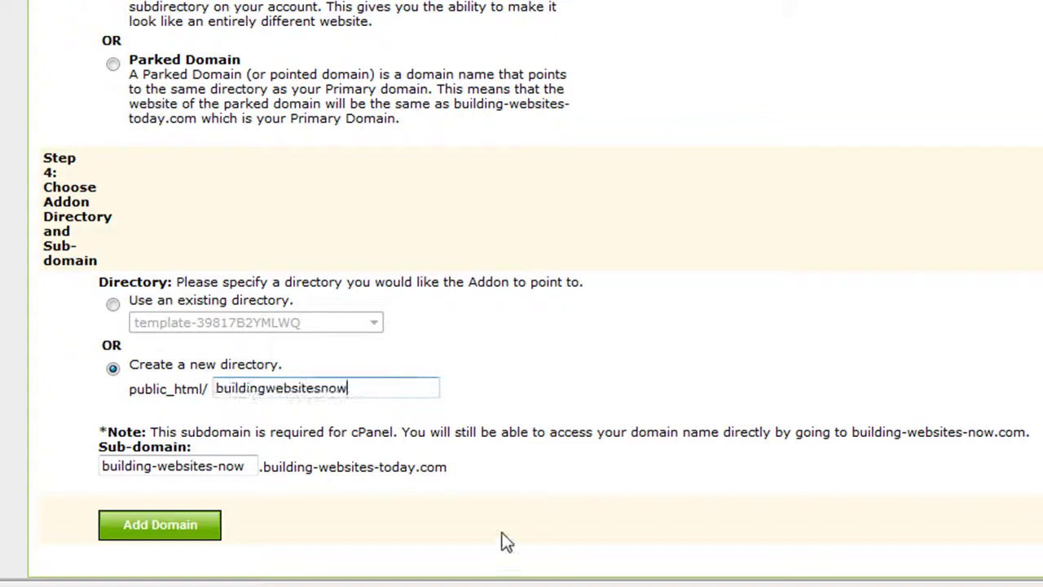
- Submit the addon domain, then view the building-websites-now.com welcome page tab
{"action": "left_click", "coordinate": [160, 524]}
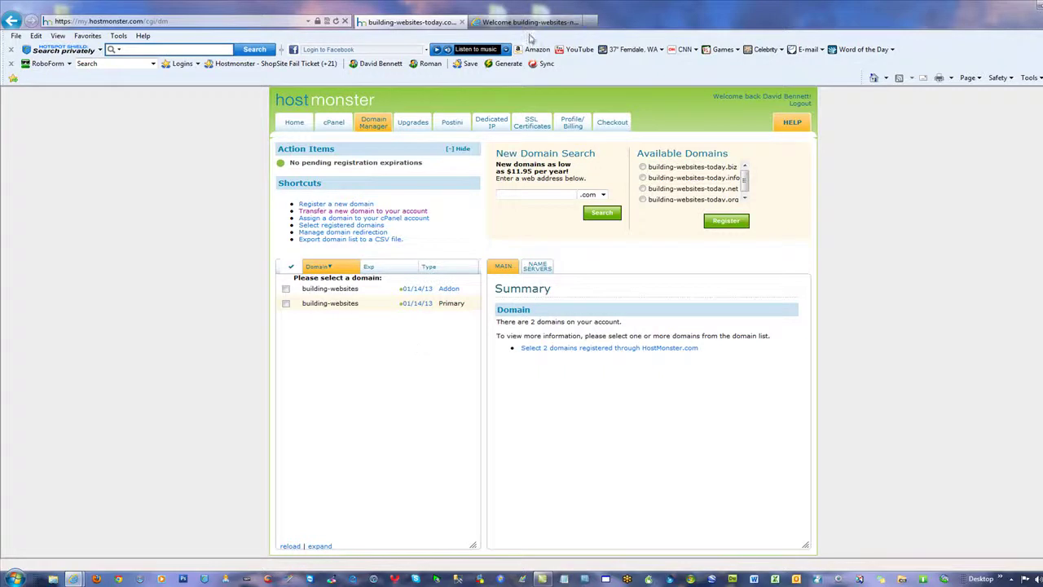
{"action": "left_click", "coordinate": [526, 22]}
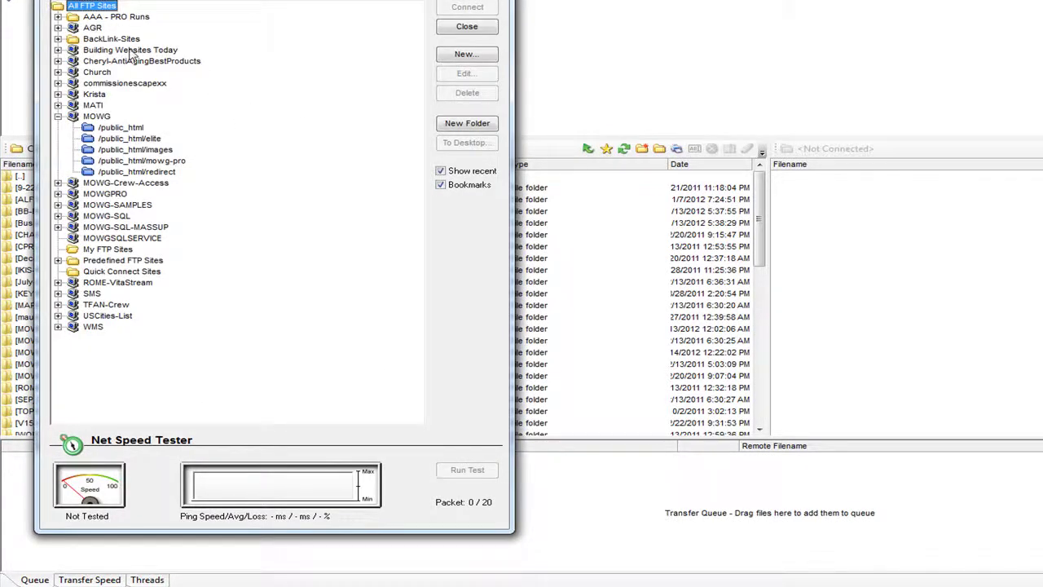
- Connect to the Building Websites Today FTP site, refresh public_html, and select buildingwebsitesnow
{"action": "double_click", "coordinate": [126, 182]}
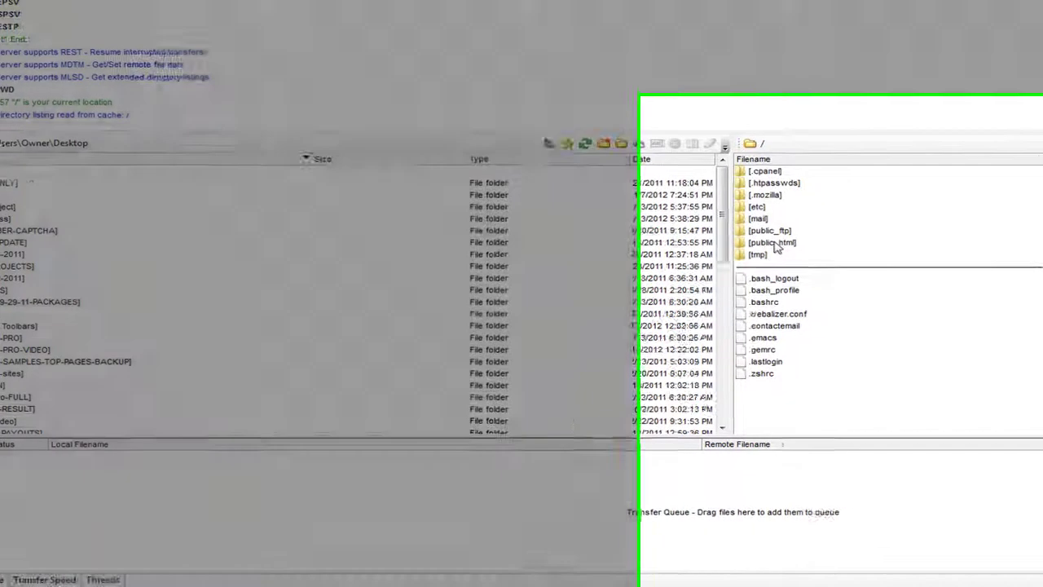
{"action": "double_click", "coordinate": [809, 246]}
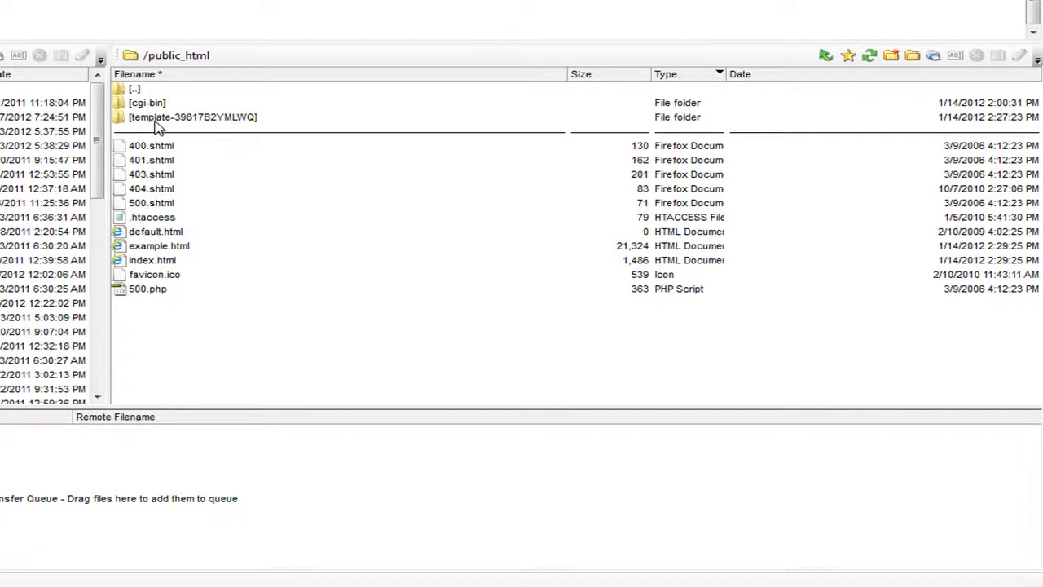
{"action": "left_click", "coordinate": [870, 55]}
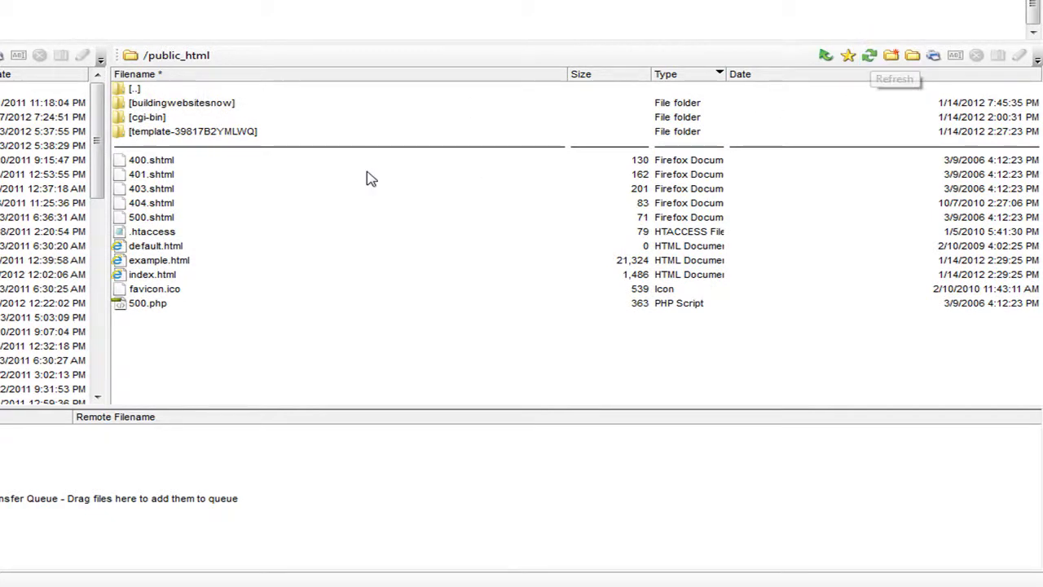
{"action": "left_click", "coordinate": [172, 108]}
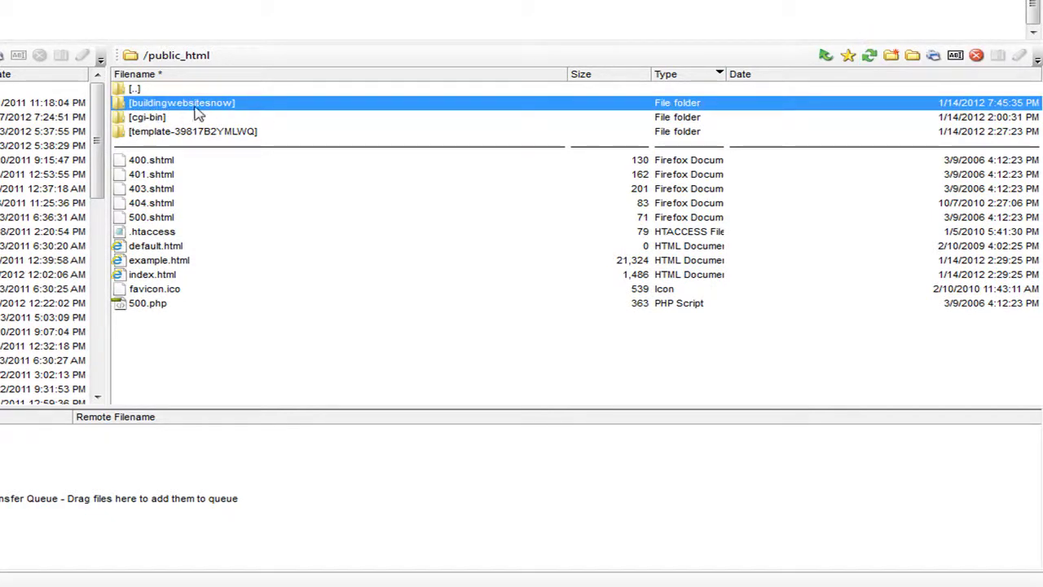
- Open buildingwebsitesnow on the server and browse locally to C:\MOWG-Demo\V2\OPEN-AND-READ-ME
{"action": "double_click", "coordinate": [167, 106]}
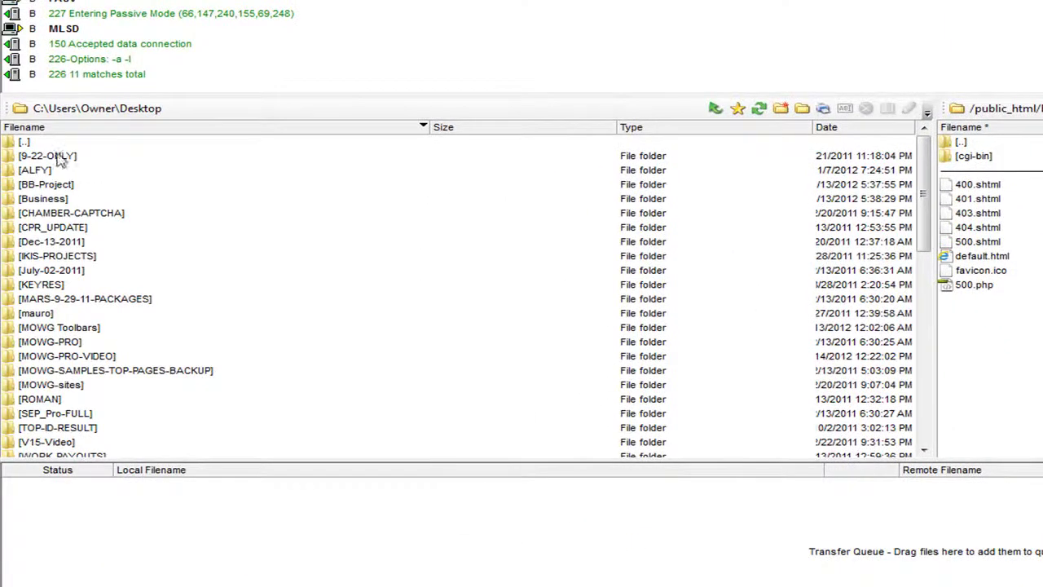
{"action": "double_click", "coordinate": [25, 143]}
{"action": "double_click", "coordinate": [25, 144]}
{"action": "double_click", "coordinate": [24, 143]}
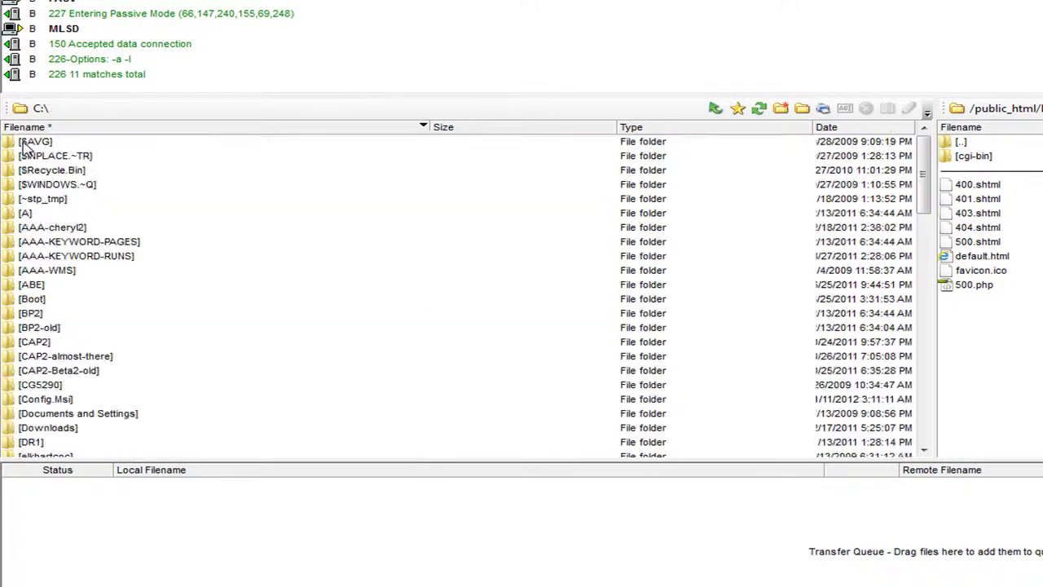
{"action": "left_click", "coordinate": [109, 289]}
{"action": "scroll", "coordinate": [163, 304], "scroll_direction": "down", "scroll_amount": 5}
{"action": "scroll", "coordinate": [163, 306], "scroll_direction": "down", "scroll_amount": 9}
{"action": "scroll", "coordinate": [123, 317], "scroll_direction": "up", "scroll_amount": 6}
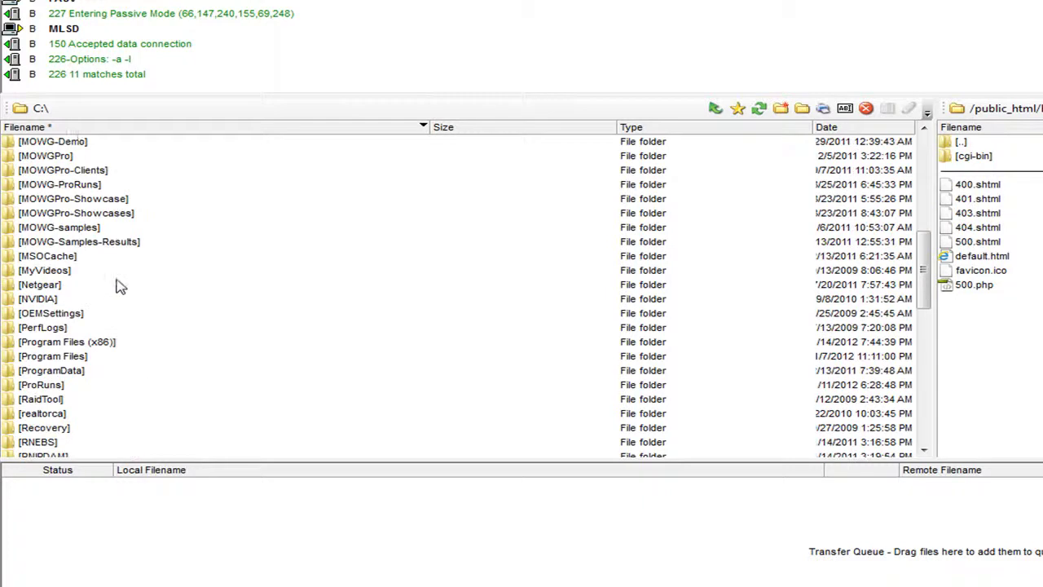
{"action": "double_click", "coordinate": [68, 142]}
{"action": "double_click", "coordinate": [28, 199]}
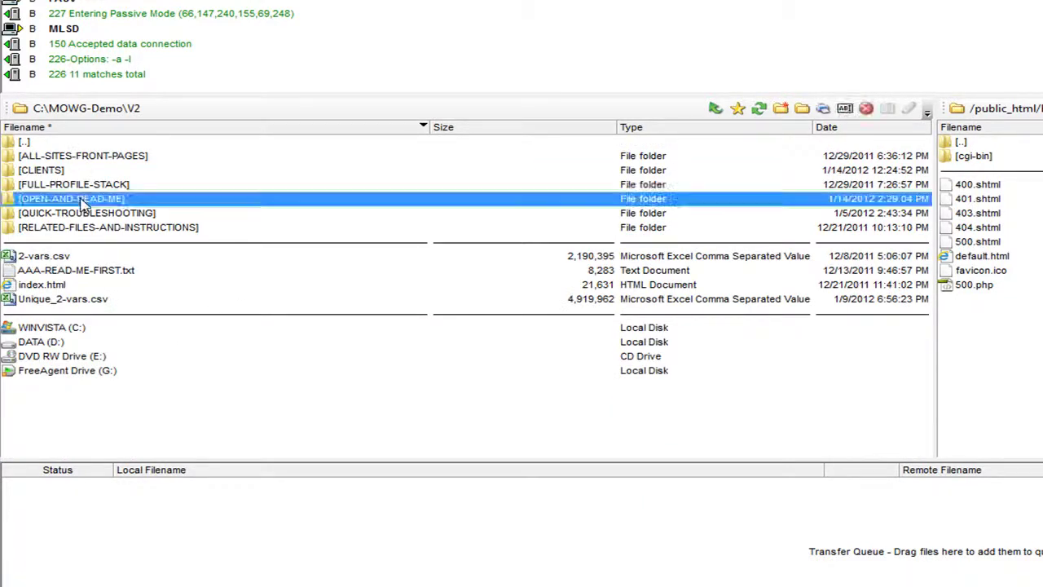
{"action": "double_click", "coordinate": [84, 201]}
- Upload index.html, example.html and the template folder into buildingwebsitesnow on the server
{"action": "left_click", "coordinate": [41, 200]}
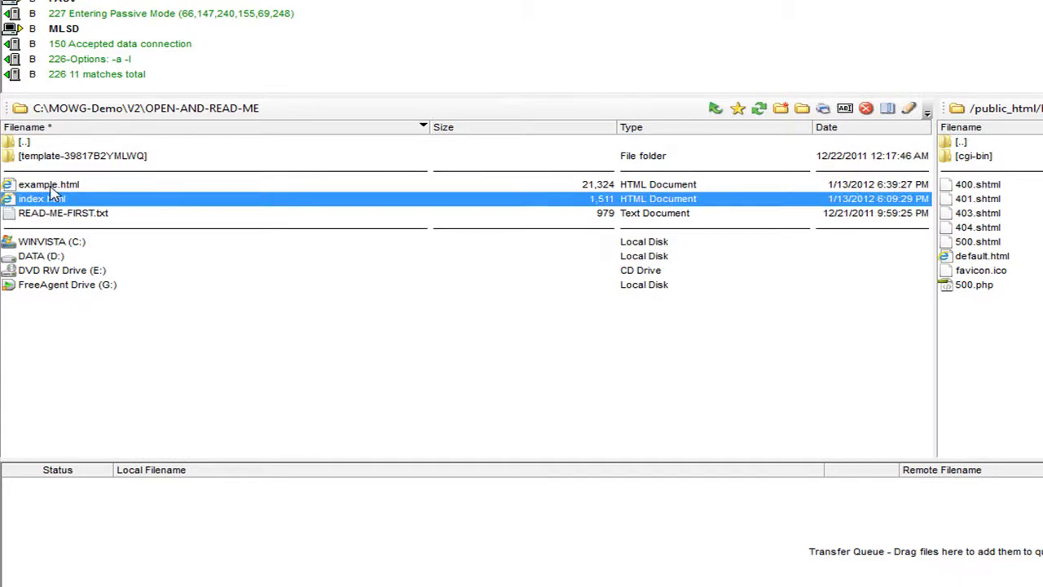
{"action": "left_click", "coordinate": [51, 186], "text": "ctrl"}
{"action": "left_click", "coordinate": [96, 157], "text": "ctrl"}
{"action": "right_click", "coordinate": [110, 161]}
{"action": "left_click", "coordinate": [154, 167]}
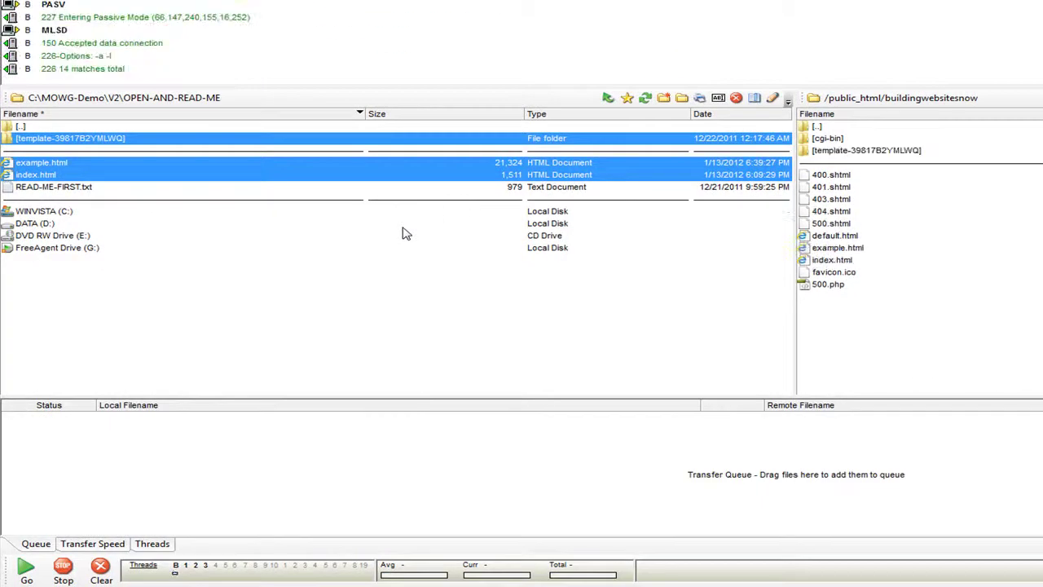
{"action": "left_click", "coordinate": [883, 154]}
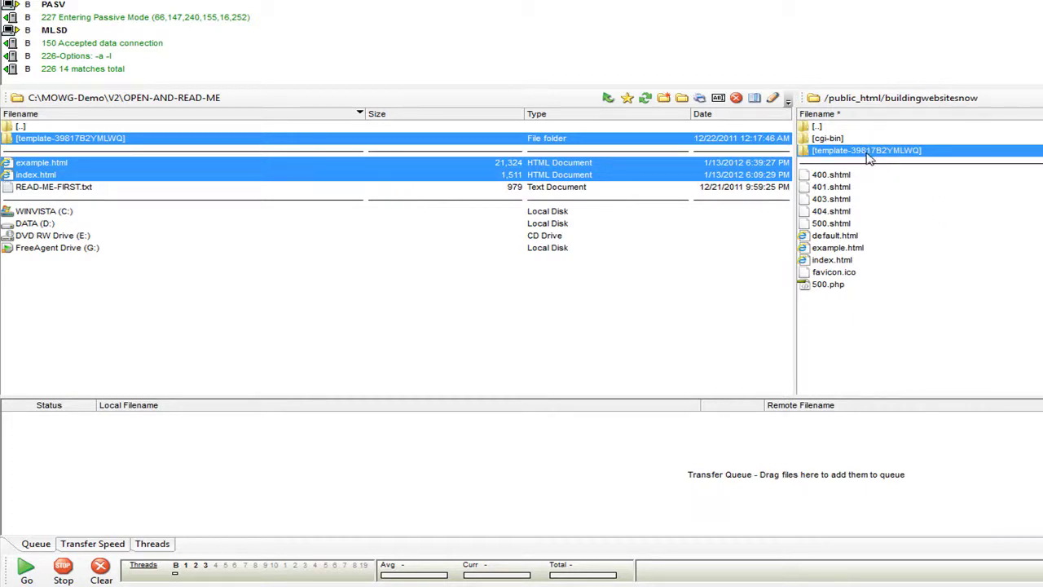
{"action": "left_click", "coordinate": [859, 224]}
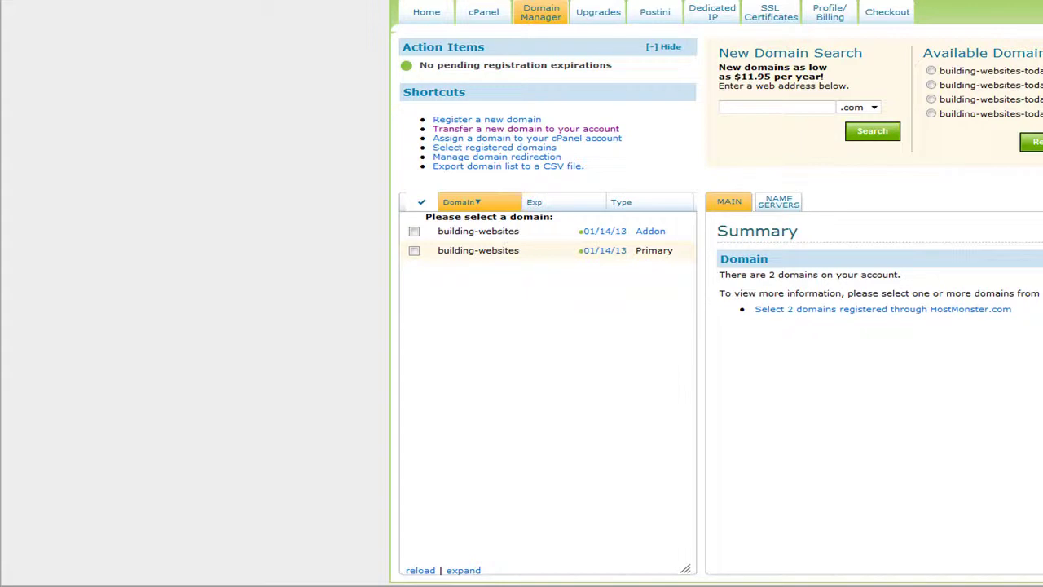
- Open a new browser tab and enter the GoDaddy address as goodaddy.com
{"action": "left_click", "coordinate": [637, 248]}
{"action": "key", "text": "ctrl+t"}
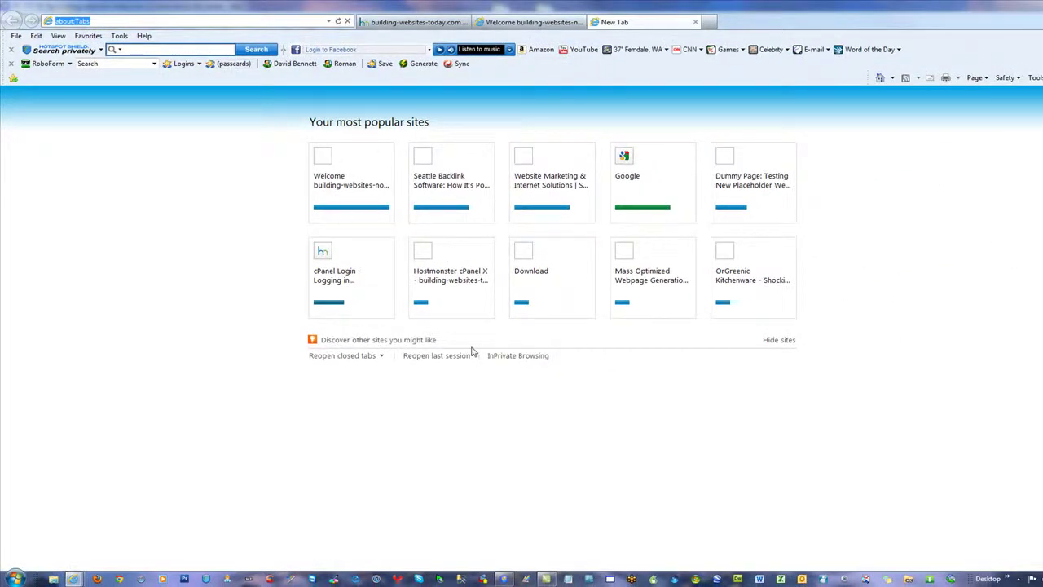
{"action": "type", "text": "goo"}
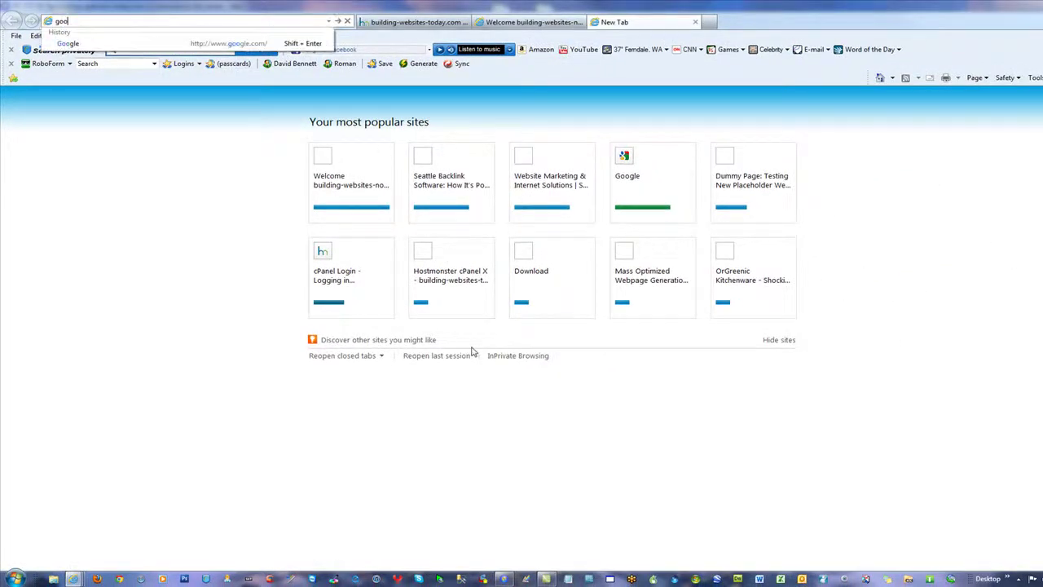
{"action": "type", "text": "daddy.com"}
- Load the GoDaddy homepage, focus its domain search box, then return to HostMonster's Domain Manager
{"action": "key", "text": "Return"}
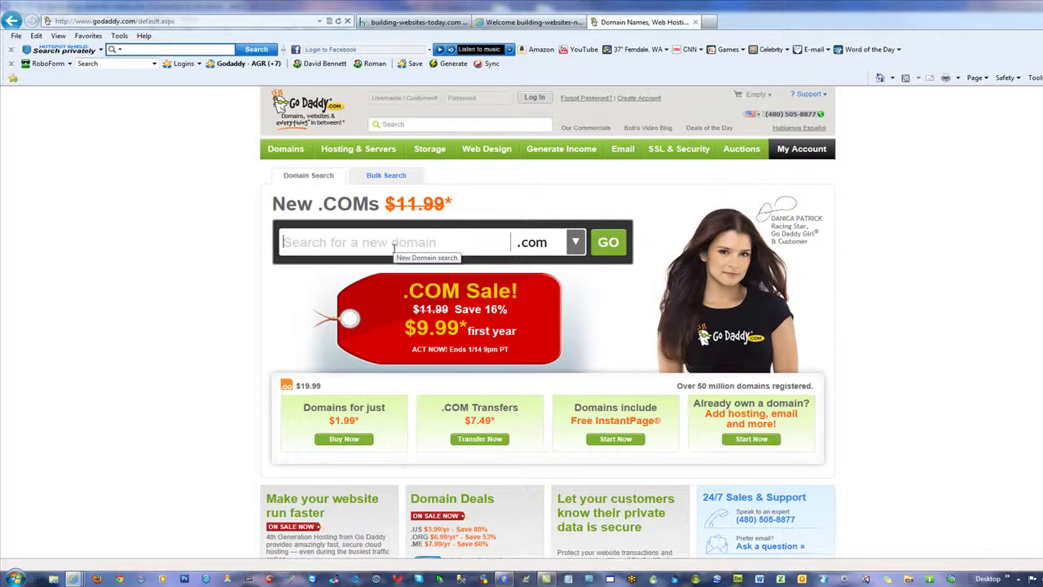
{"action": "left_click", "coordinate": [393, 248]}
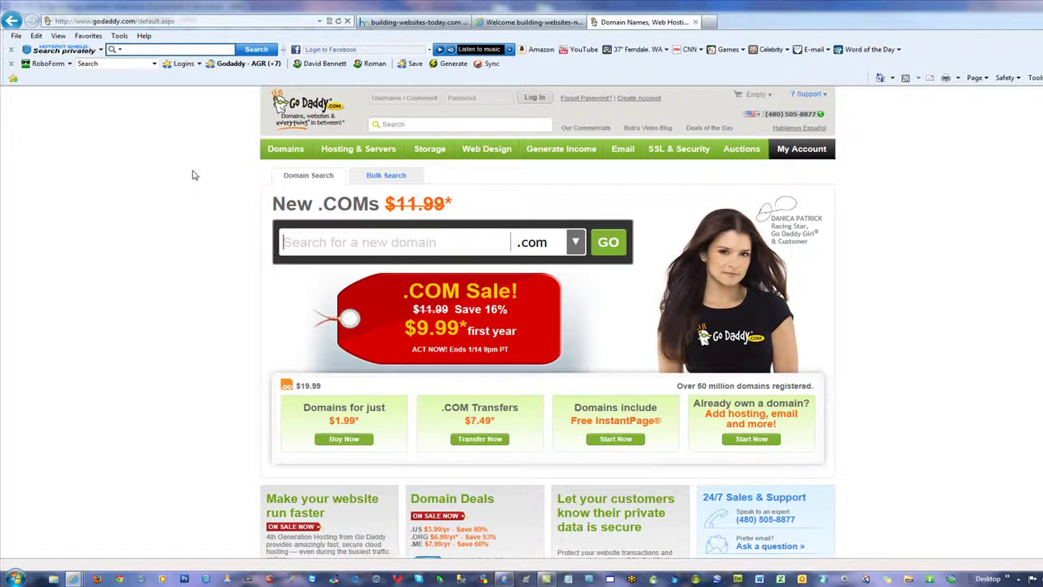
{"action": "left_click", "coordinate": [415, 22]}
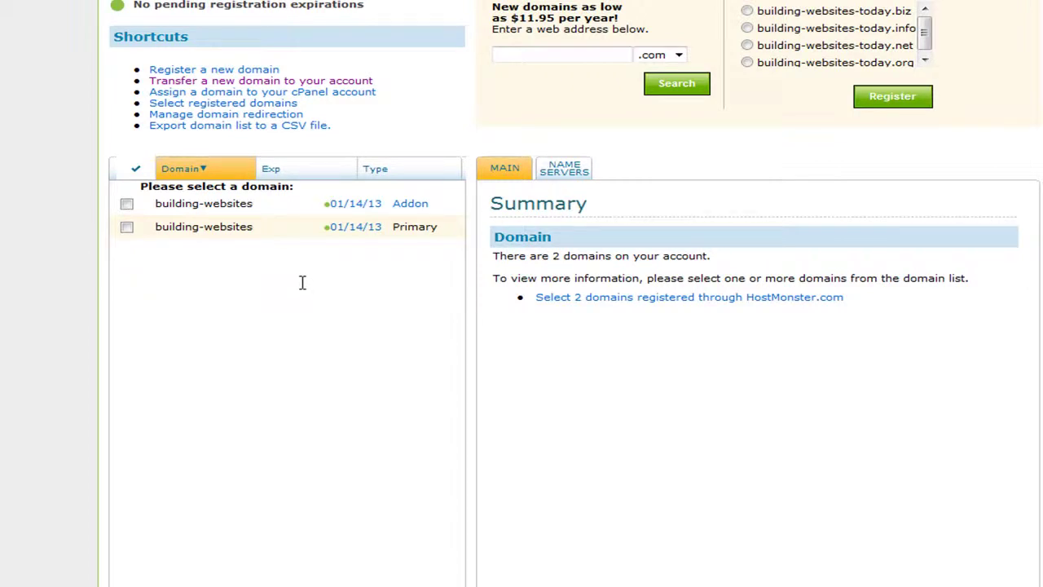
- Show the domain's name server details, then open and cancel Internet Options without changes
{"action": "left_click", "coordinate": [566, 170]}
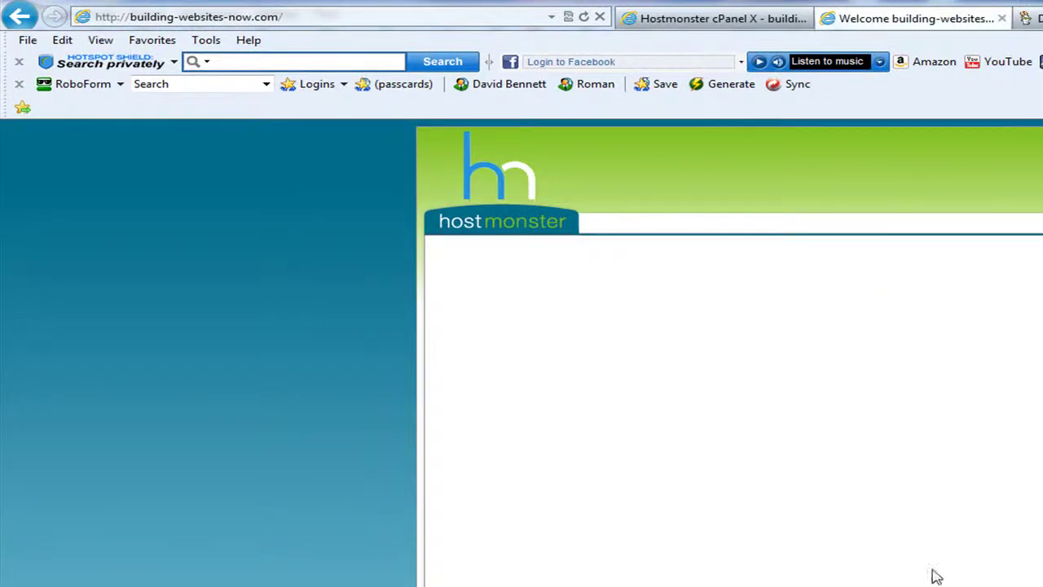
{"action": "left_click", "coordinate": [199, 41]}
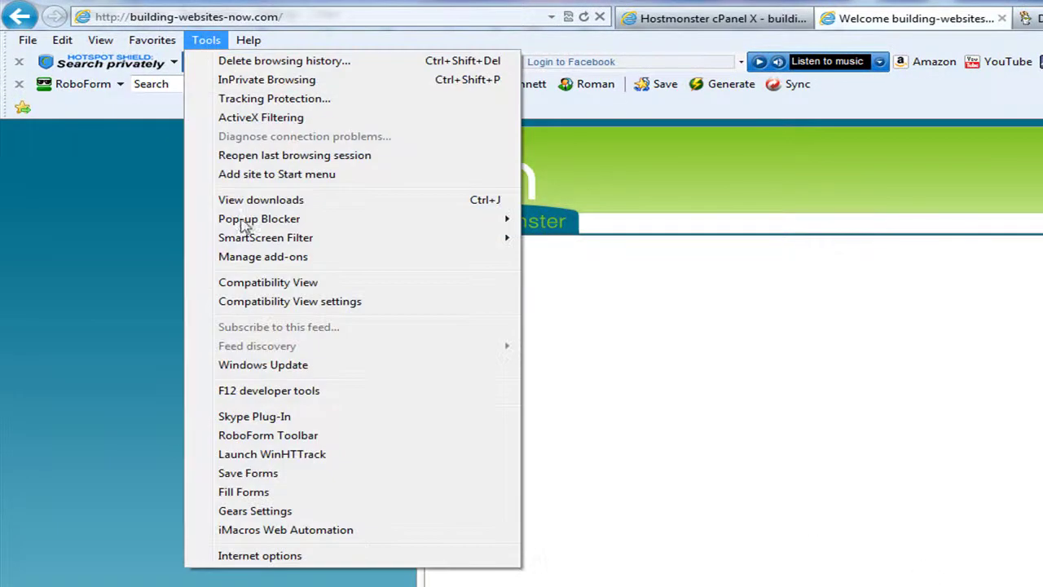
{"action": "left_click", "coordinate": [361, 554]}
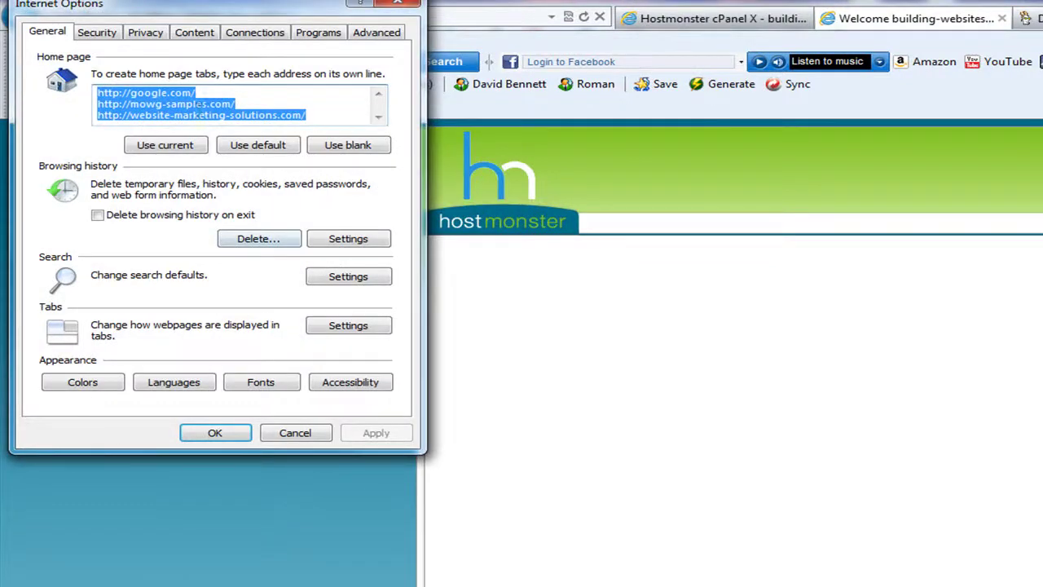
{"action": "left_click", "coordinate": [295, 432]}
- Cycle through the browser tabs to bring the GoDaddy home page to the front
{"action": "left_click", "coordinate": [729, 19]}
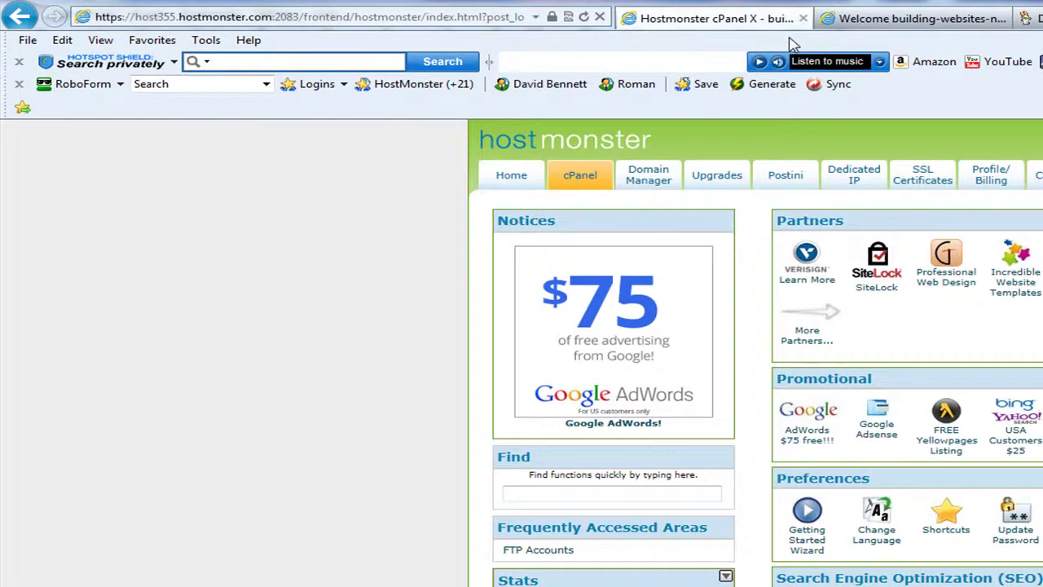
{"action": "left_click", "coordinate": [912, 18]}
{"action": "left_click", "coordinate": [1029, 19]}
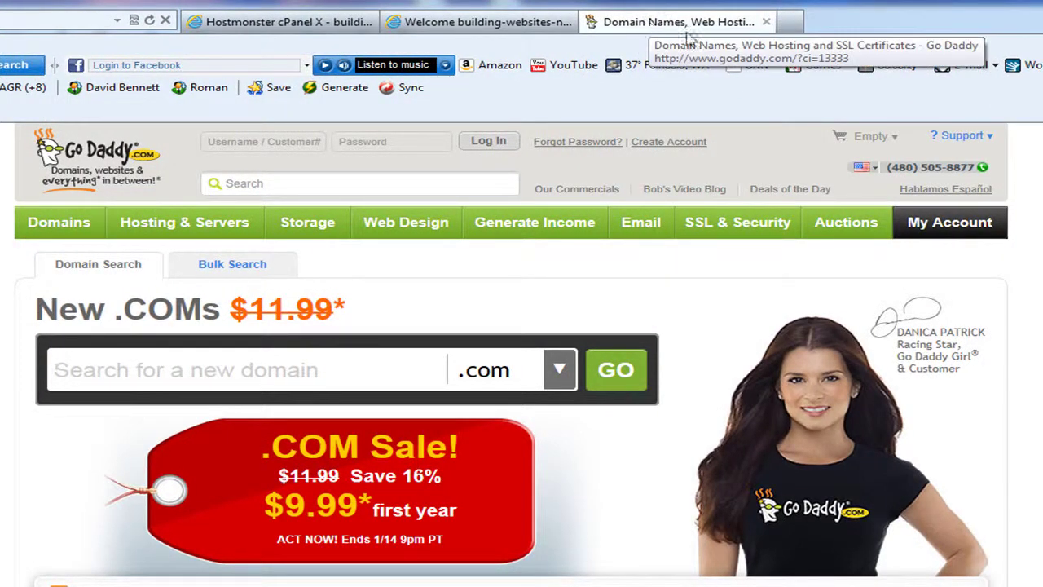
- Log in to GoDaddy with the saved credentials and open the account's My Domains list
{"action": "left_click", "coordinate": [117, 93]}
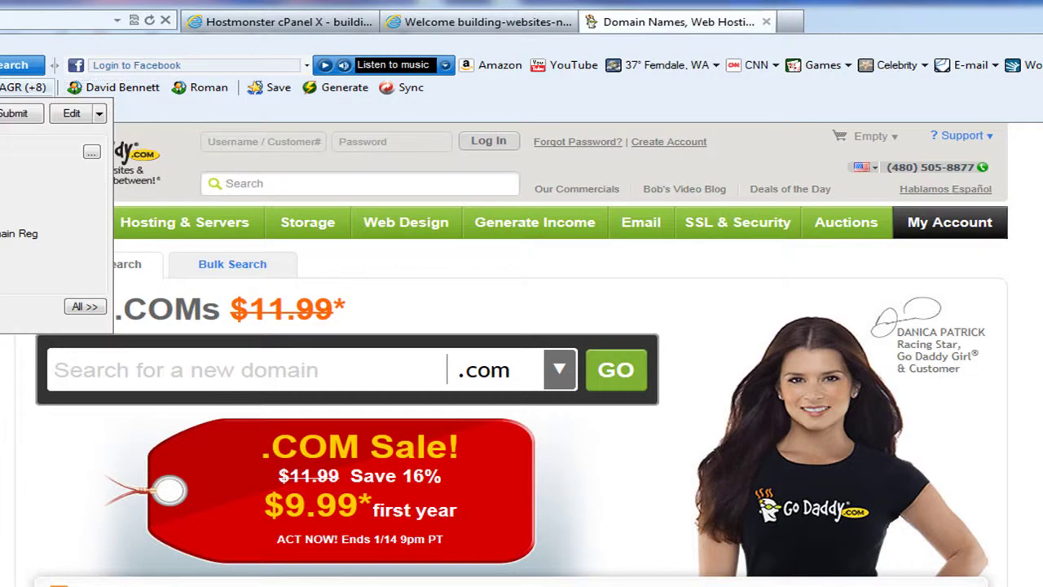
{"action": "left_click", "coordinate": [49, 200]}
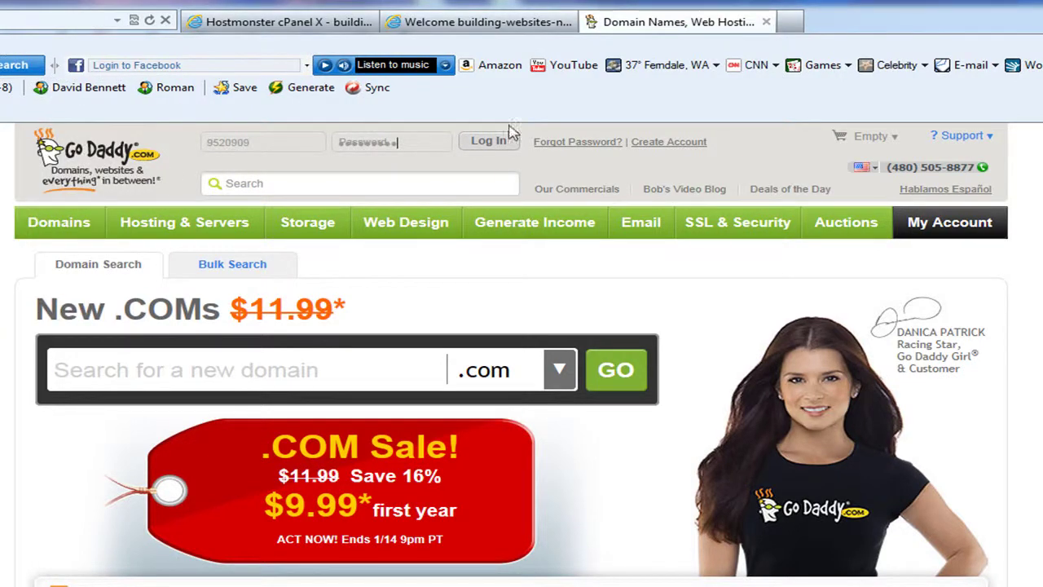
{"action": "left_click", "coordinate": [489, 141]}
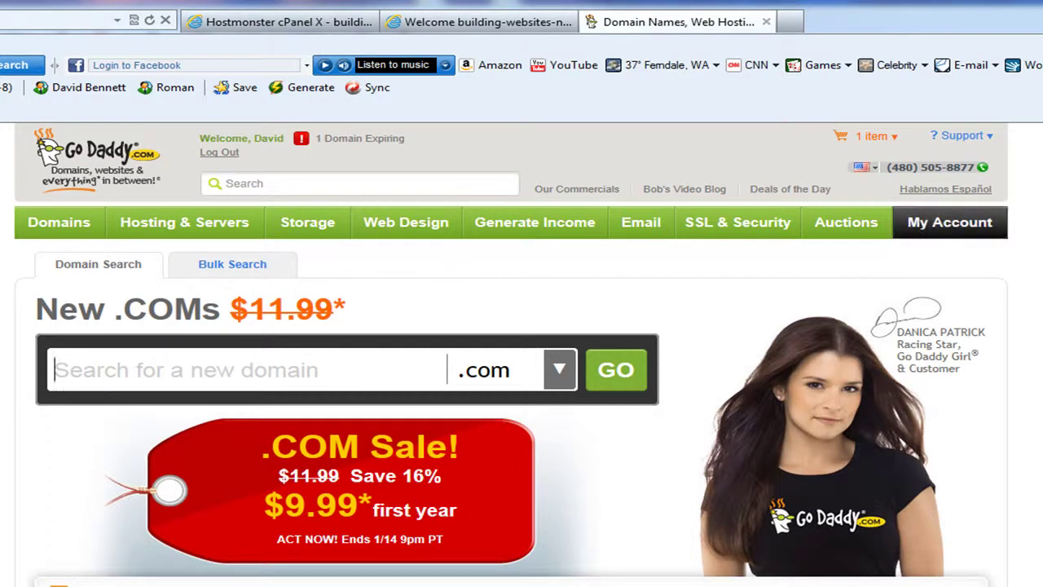
{"action": "mouse_move", "coordinate": [61, 228]}
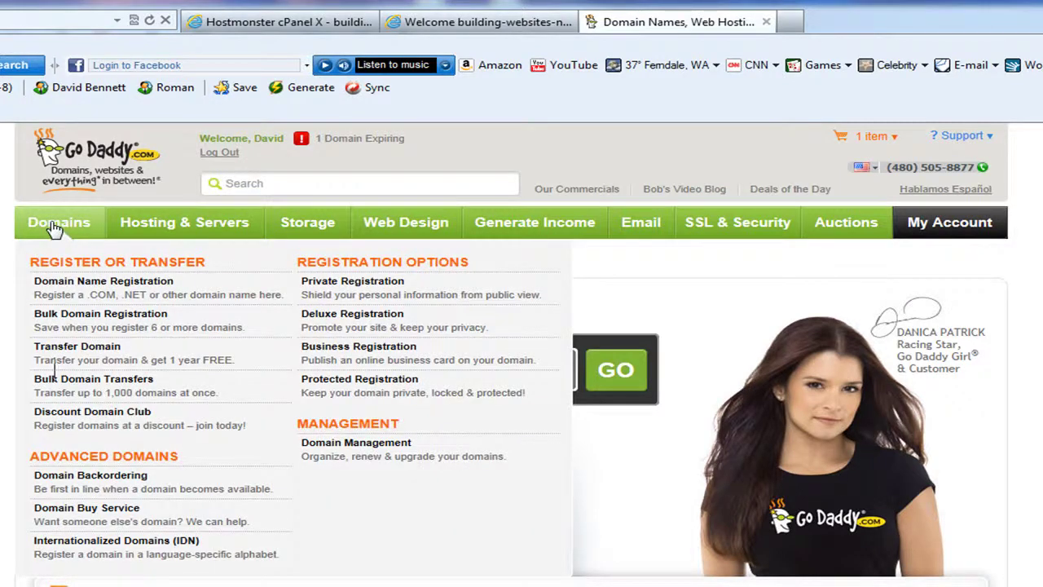
{"action": "left_click", "coordinate": [943, 226]}
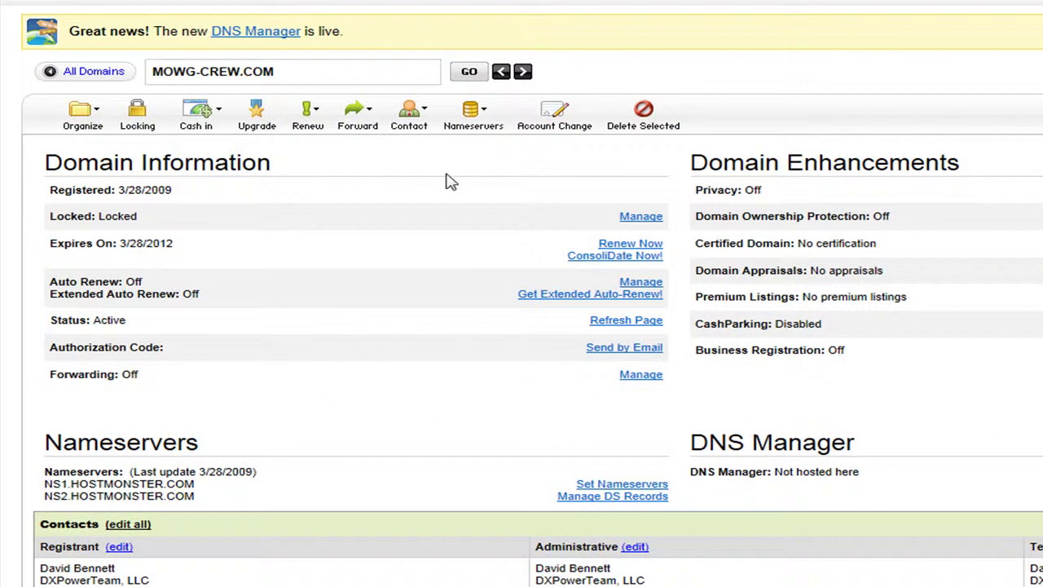
- Review MOWG-CREW.COM's nameservers NS1 and NS2.HOSTMONSTER.COM in Set Nameservers, then cancel unchanged
{"action": "left_click", "coordinate": [473, 114]}
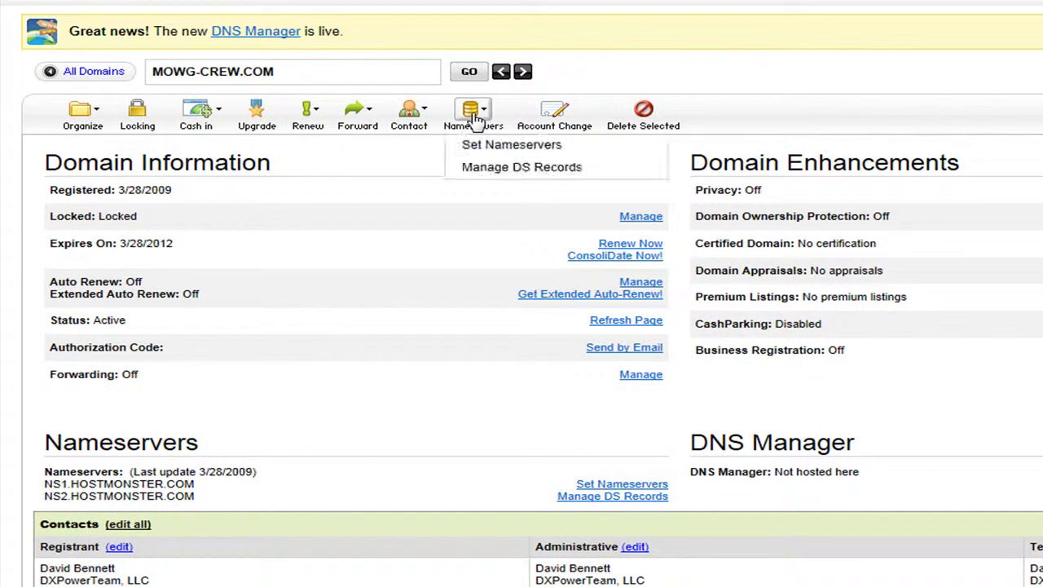
{"action": "left_click", "coordinate": [534, 147]}
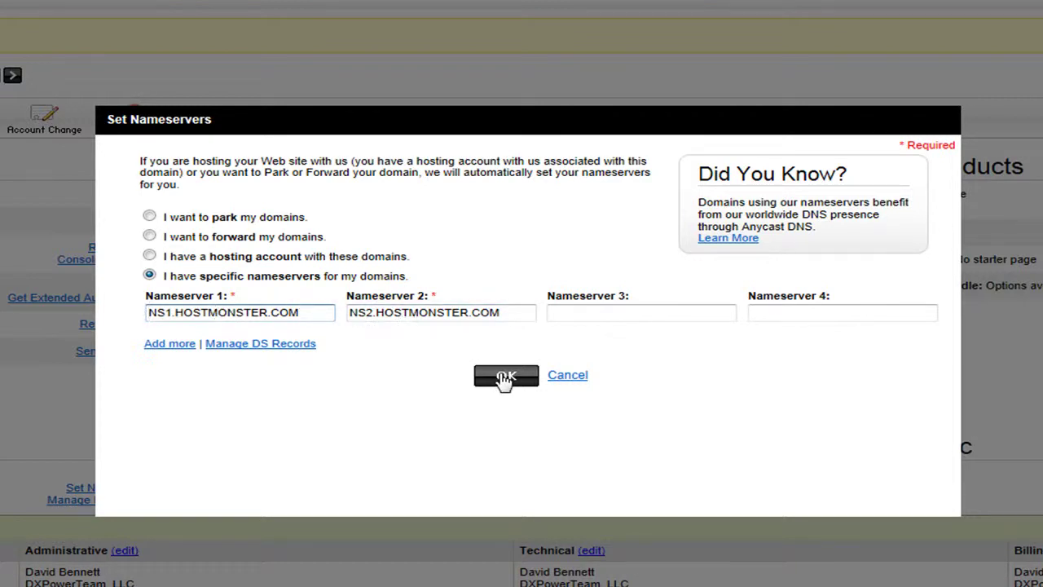
{"action": "left_click", "coordinate": [569, 386]}
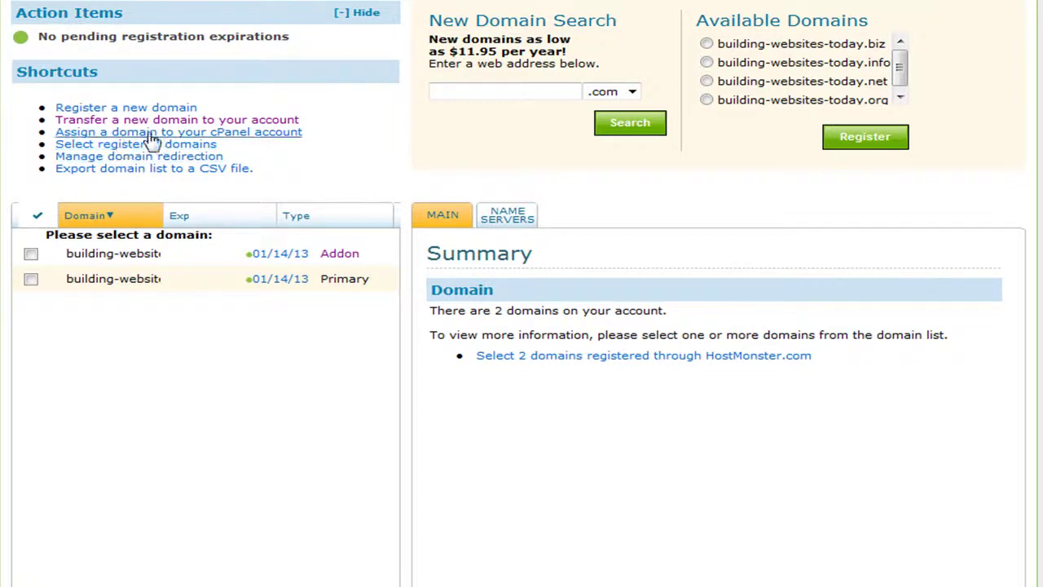
- Try assigning mowg-crew.com to the cPanel account, then clear it after the primary-domain rejection
{"action": "left_click", "coordinate": [231, 133]}
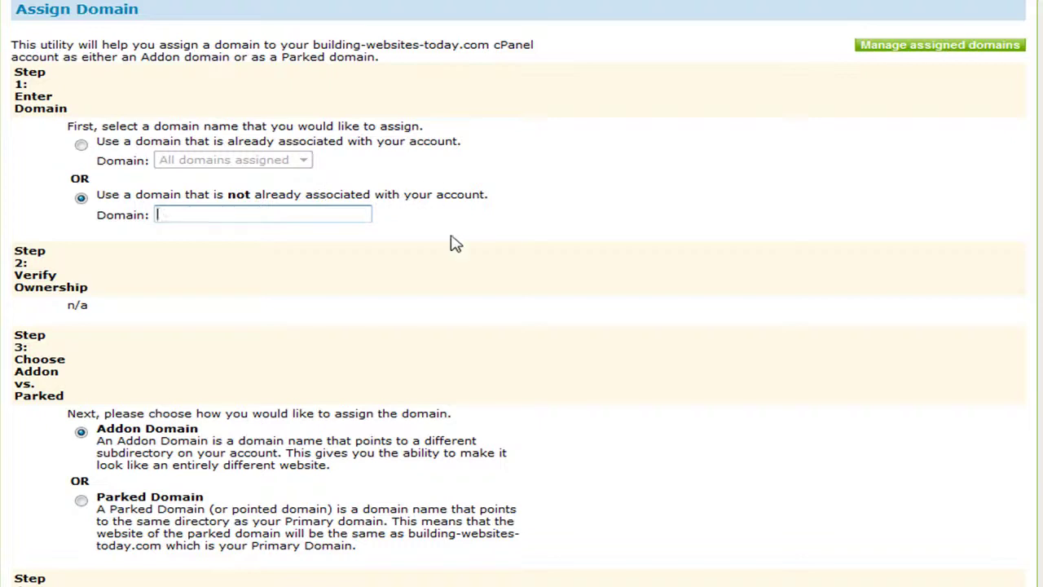
{"action": "type", "text": "m"}
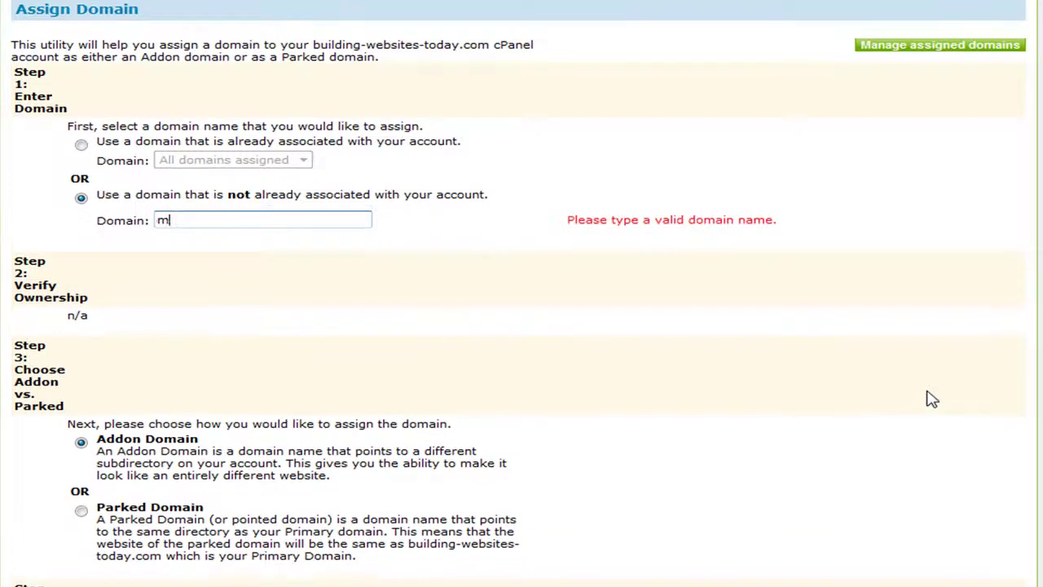
{"action": "type", "text": "owg-crew.com"}
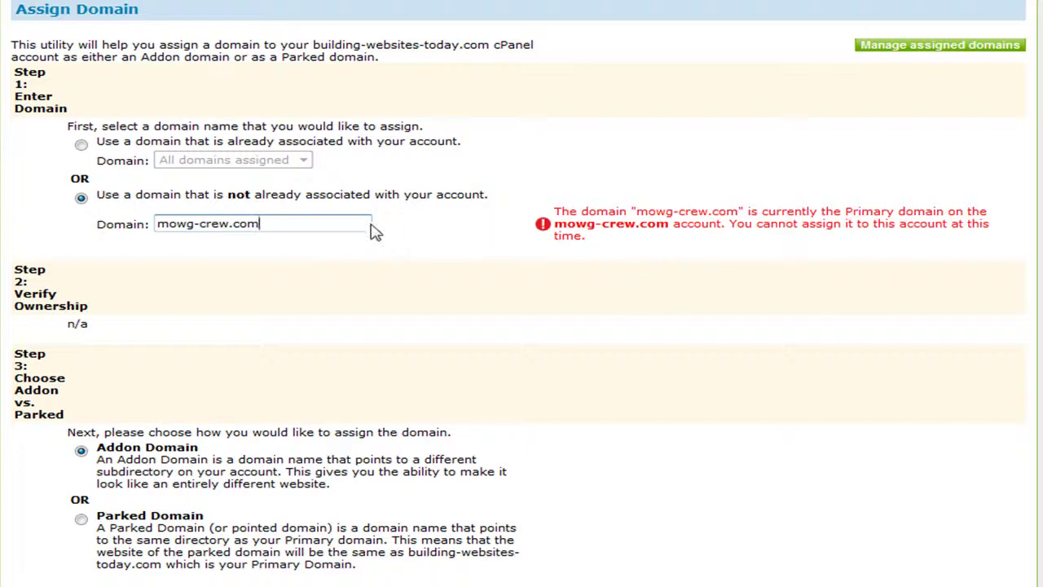
{"action": "triple_click", "coordinate": [228, 224]}
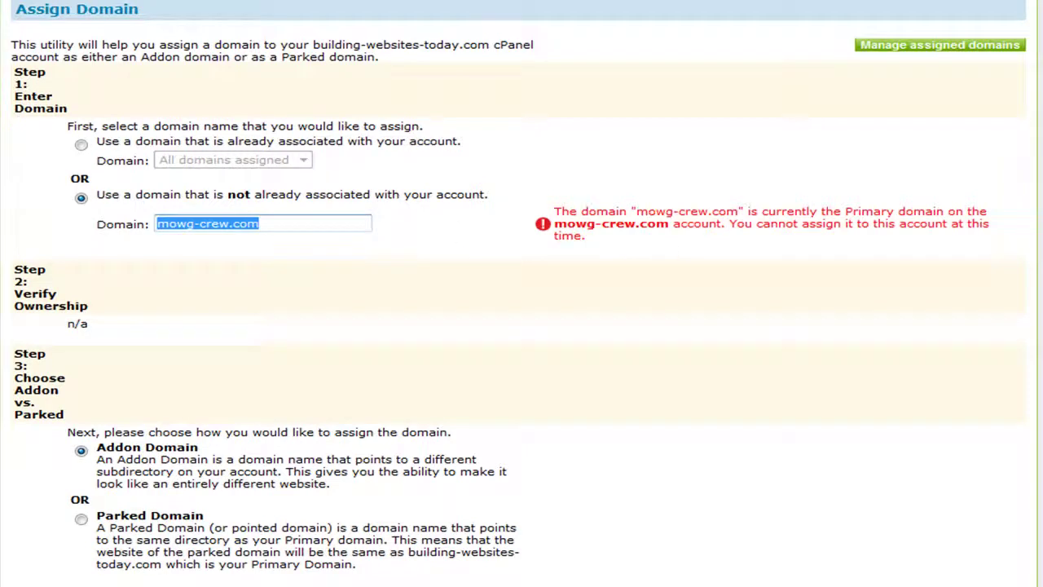
{"action": "key", "text": "BackSpace"}
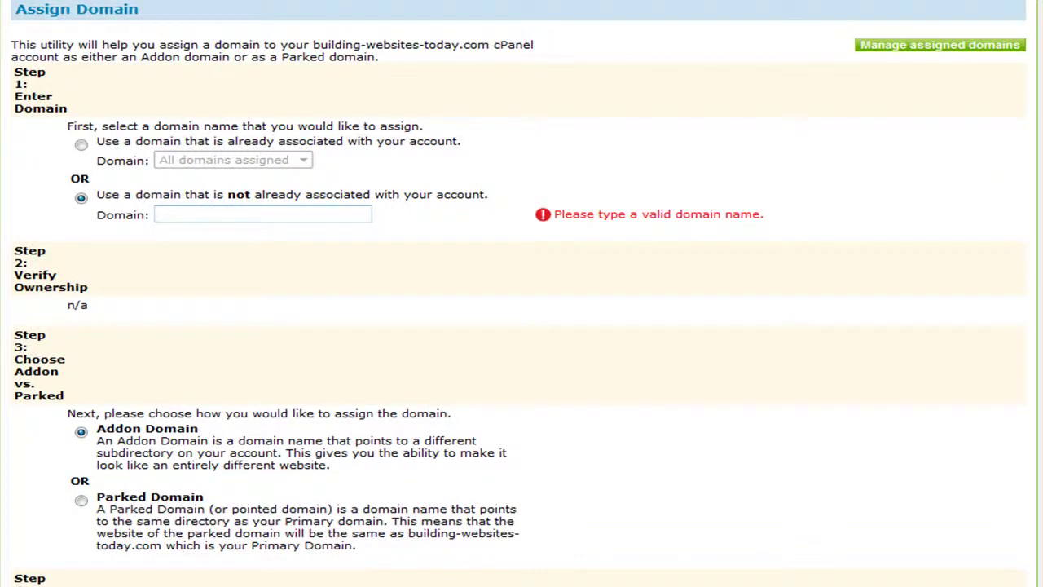
- Switch the addon folder from existing buildingwebsitesnow to a new directory public_html/mawgcrew
{"action": "scroll", "coordinate": [281, 361], "scroll_direction": "down", "scroll_amount": 3}
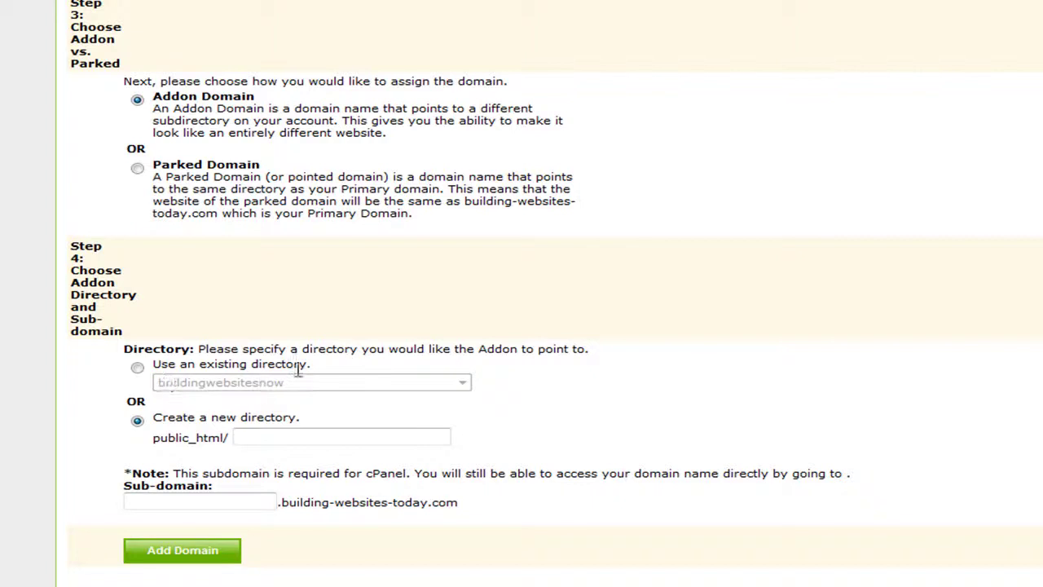
{"action": "left_click", "coordinate": [138, 368]}
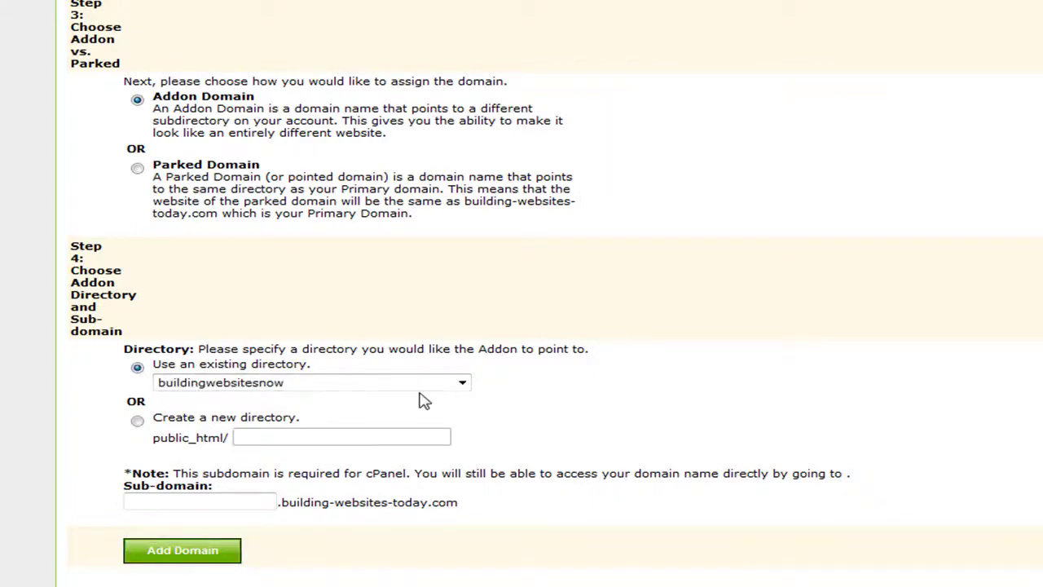
{"action": "left_click", "coordinate": [461, 382]}
{"action": "left_click", "coordinate": [462, 397]}
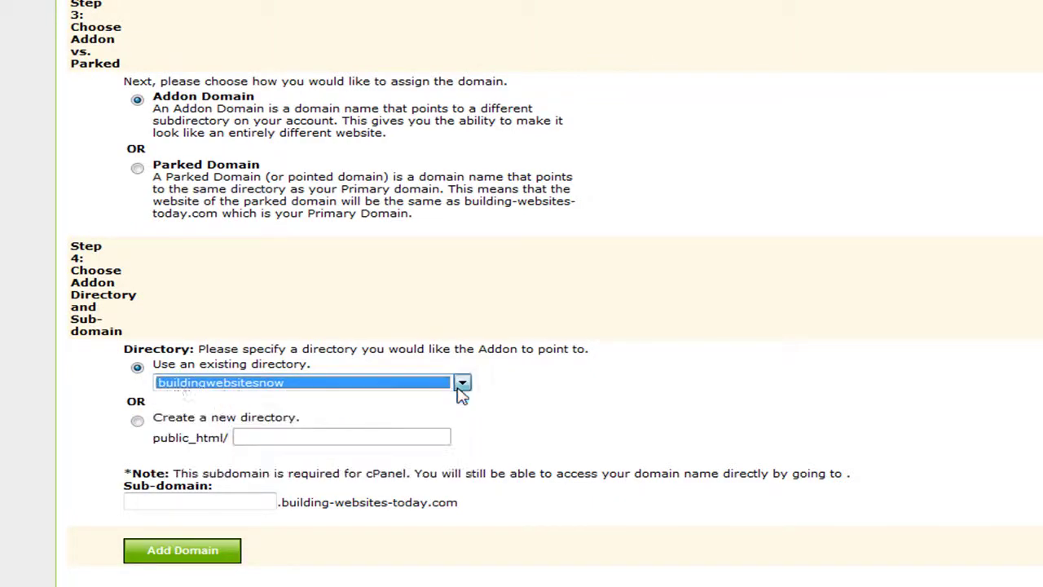
{"action": "left_click", "coordinate": [136, 422]}
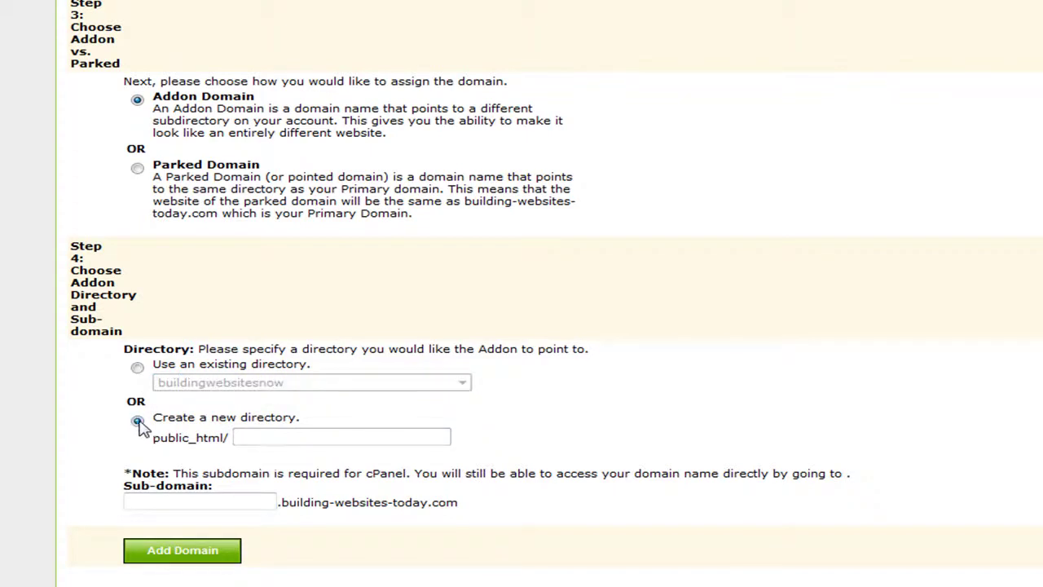
{"action": "left_click", "coordinate": [275, 436]}
{"action": "type", "text": "mawg"}
{"action": "type", "text": "crew"}
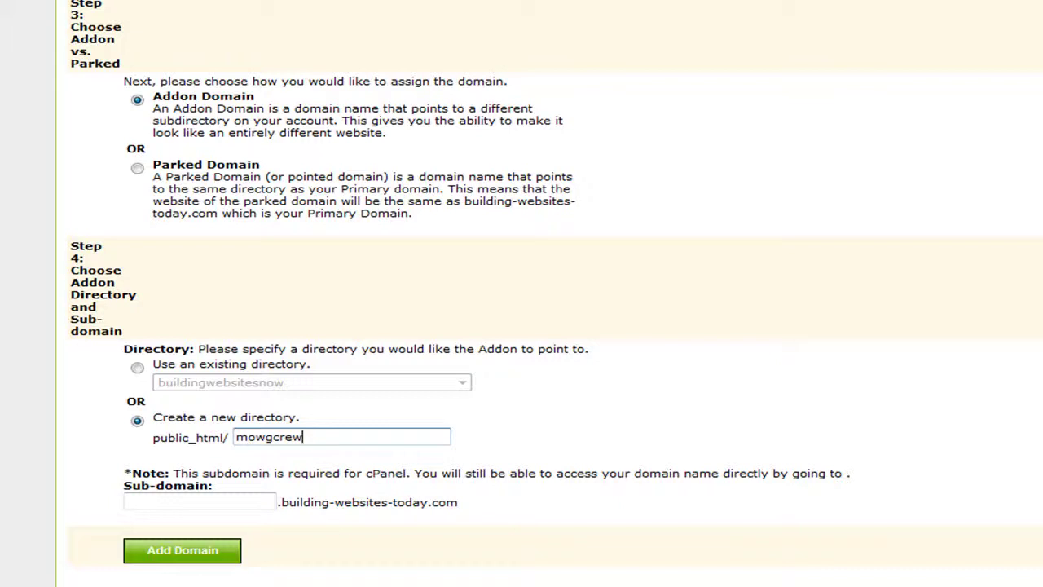
- Begin the sub-domain as 'mow' and copy the new directory name
{"action": "left_click", "coordinate": [215, 502]}
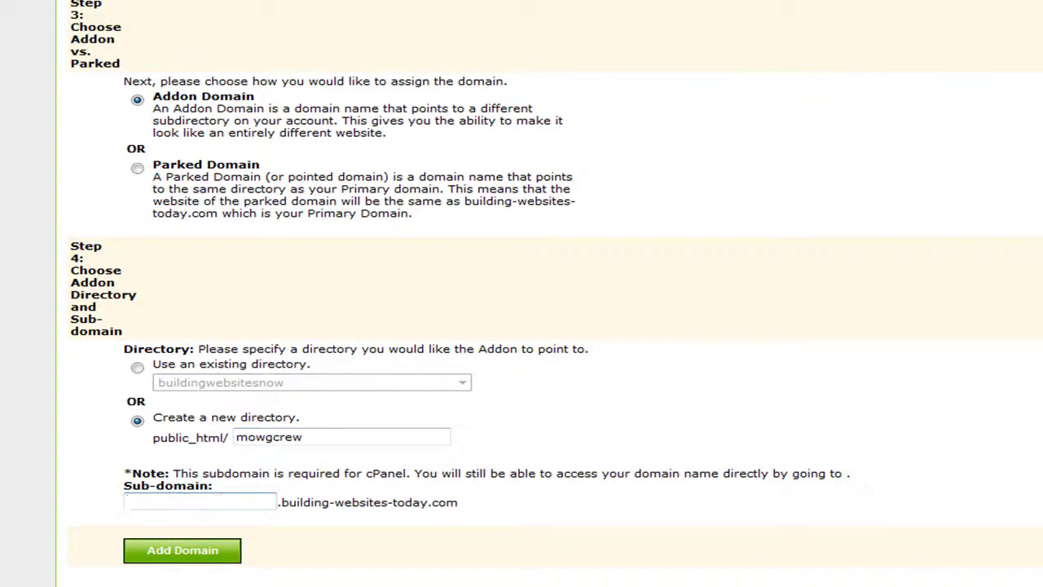
{"action": "type", "text": "mowg-crew"}
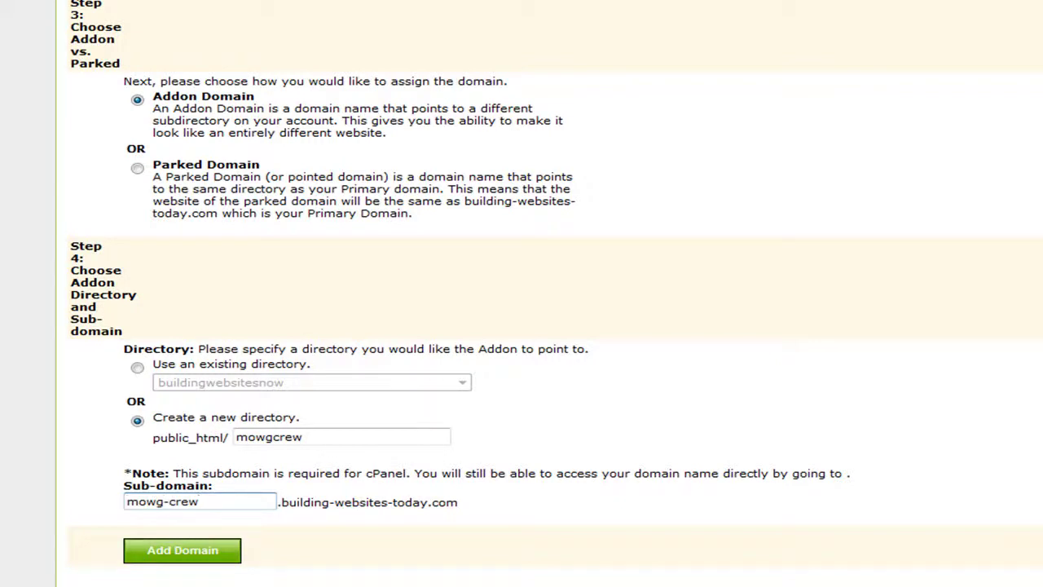
{"action": "scroll", "coordinate": [302, 92], "scroll_direction": "up", "scroll_amount": 3}
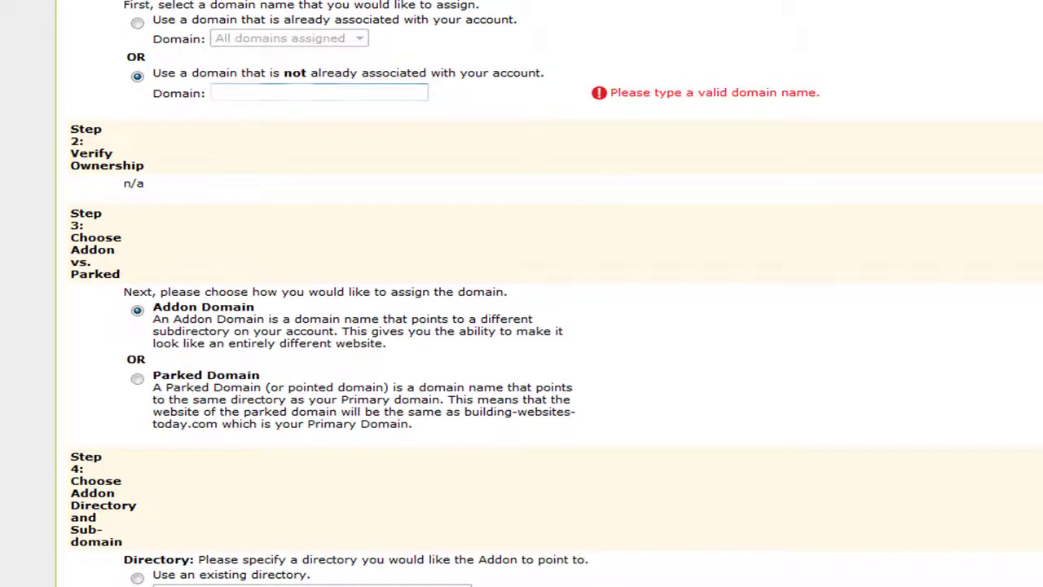
{"action": "scroll", "coordinate": [302, 93], "scroll_direction": "down", "scroll_amount": 3}
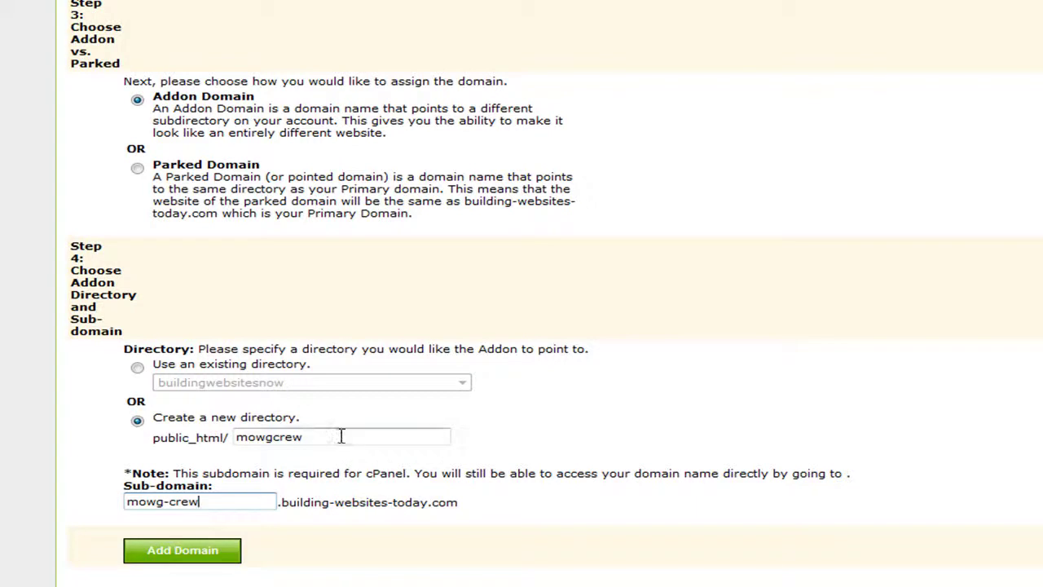
{"action": "left_click_drag", "start_coordinate": [340, 435], "coordinate": [181, 448]}
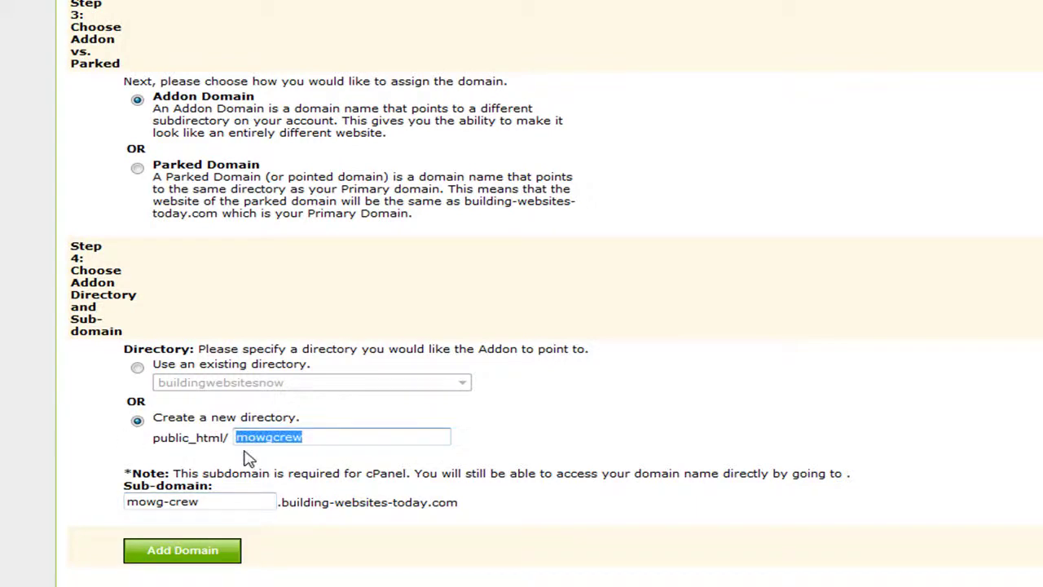
{"action": "key", "text": "ctrl+c"}
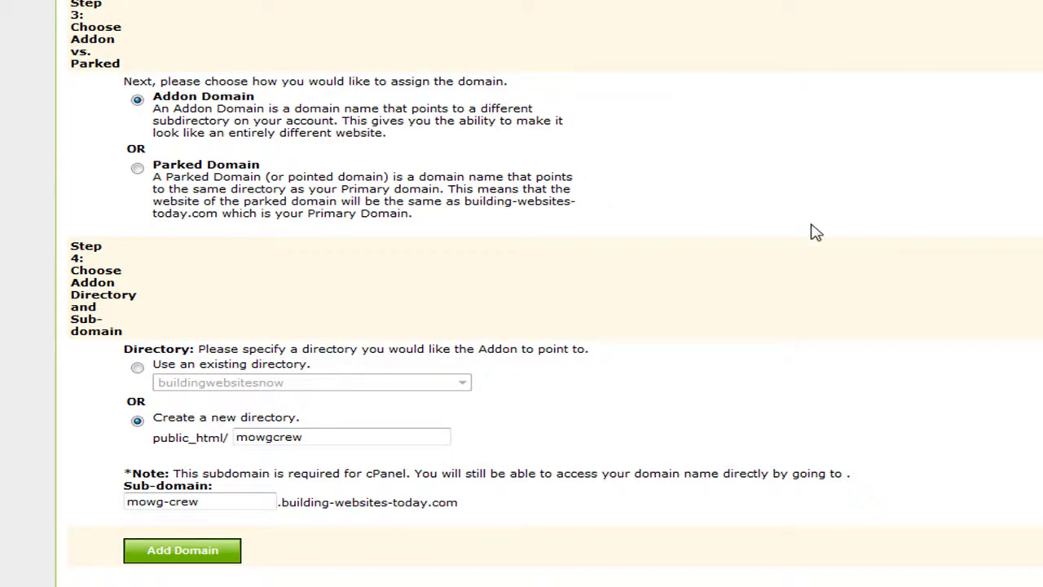
{"action": "scroll", "coordinate": [815, 232], "scroll_direction": "up", "scroll_amount": 3}
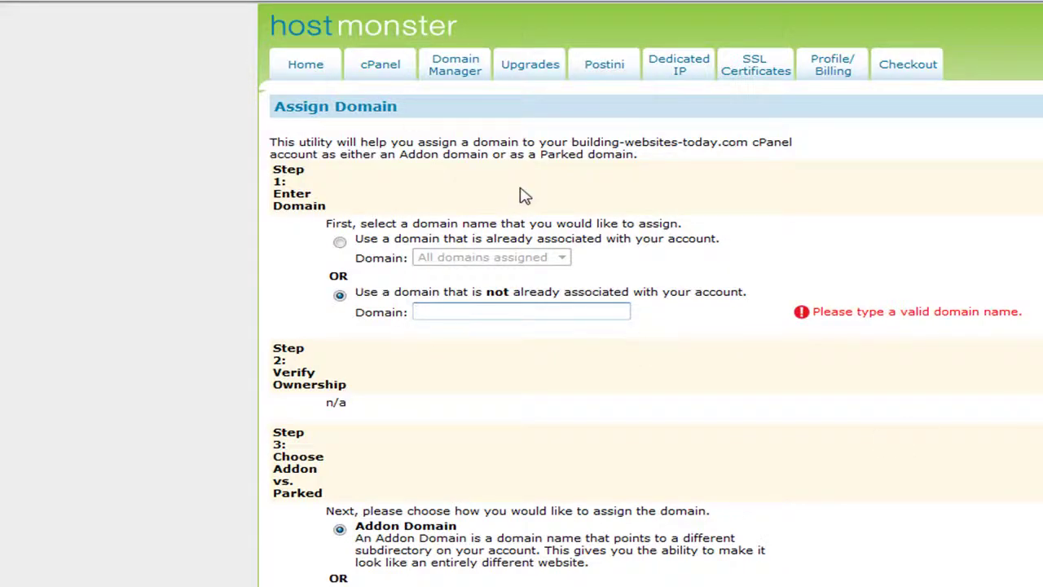
- Return to Domain Manager and reopen a blank Assign Domain form, clicking into the public_html/ box
{"action": "left_click", "coordinate": [450, 74]}
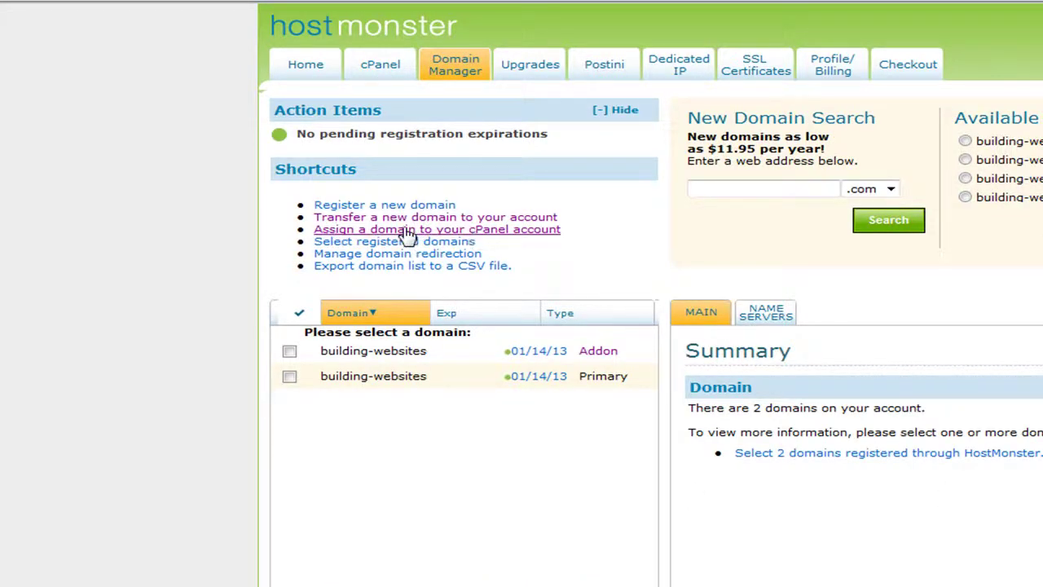
{"action": "left_click", "coordinate": [513, 230]}
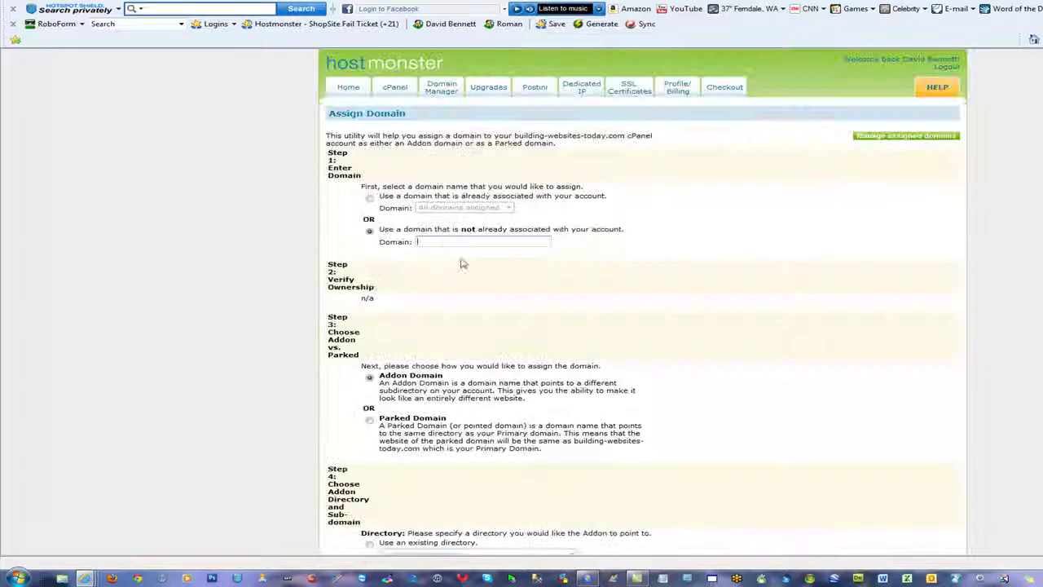
{"action": "scroll", "coordinate": [798, 306], "scroll_direction": "down", "scroll_amount": 3}
{"action": "scroll", "coordinate": [794, 304], "scroll_direction": "up", "scroll_amount": 3}
{"action": "scroll", "coordinate": [512, 308], "scroll_direction": "down", "scroll_amount": 3}
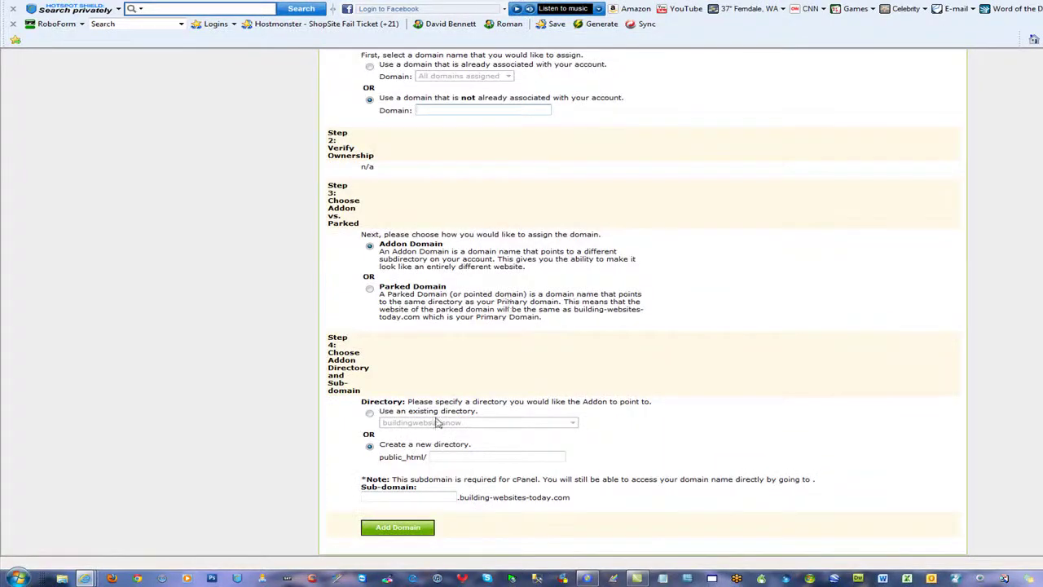
{"action": "left_click", "coordinate": [440, 457]}
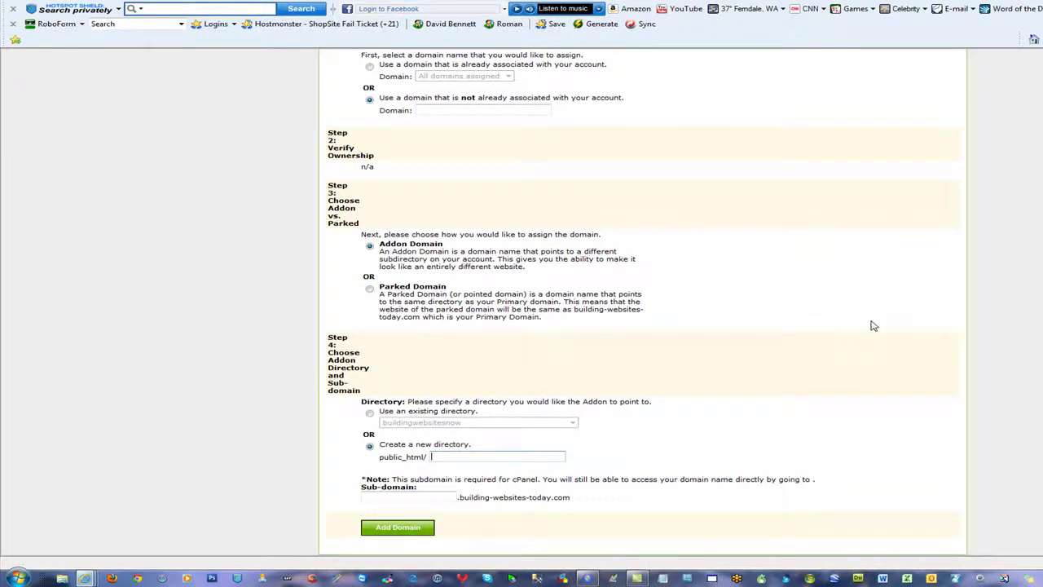
{"action": "scroll", "coordinate": [867, 322], "scroll_direction": "up", "scroll_amount": 3}
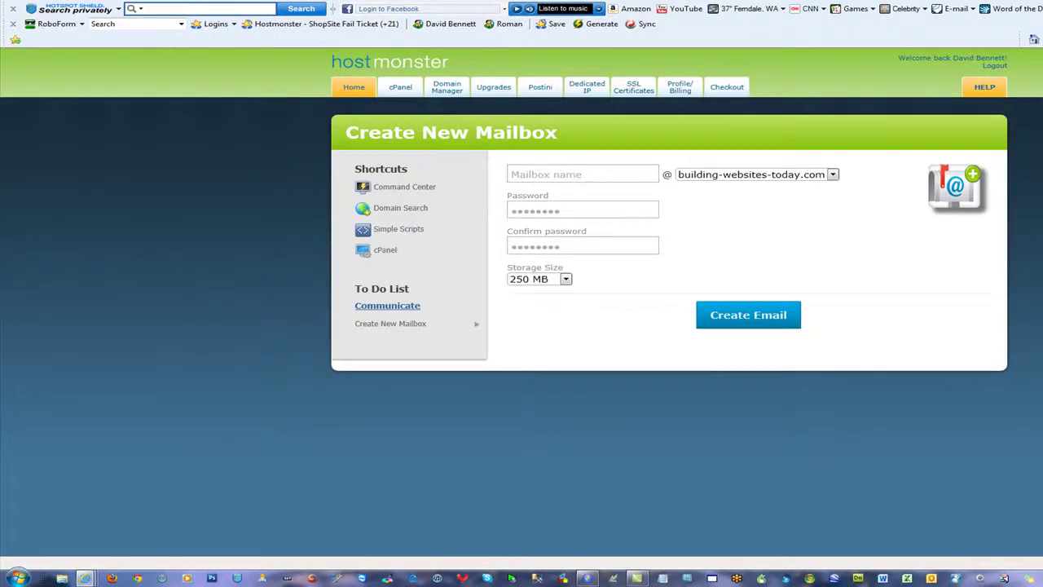
- Log out of the HostMonster account
{"action": "left_click", "coordinate": [996, 65]}
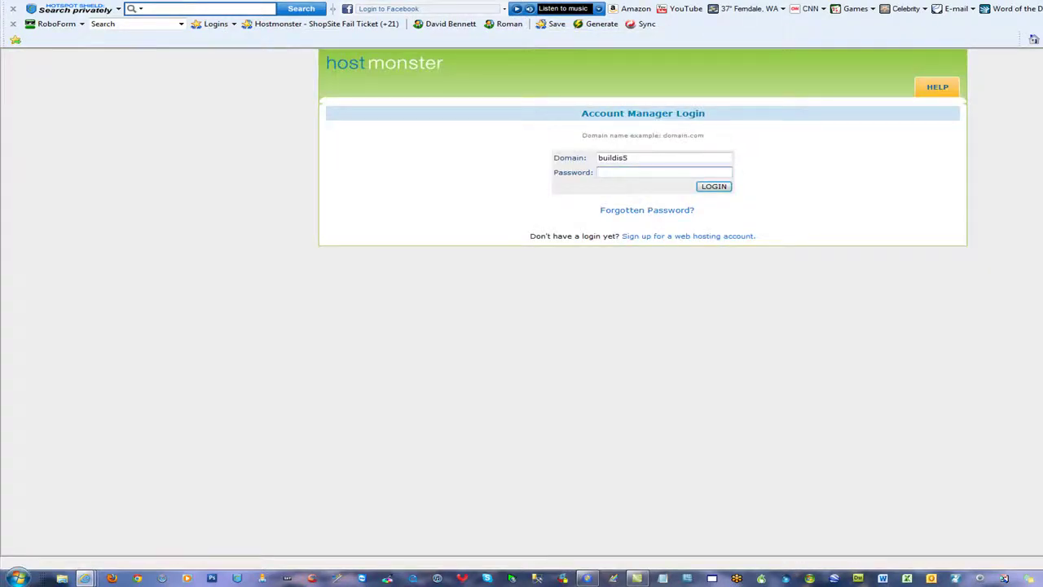